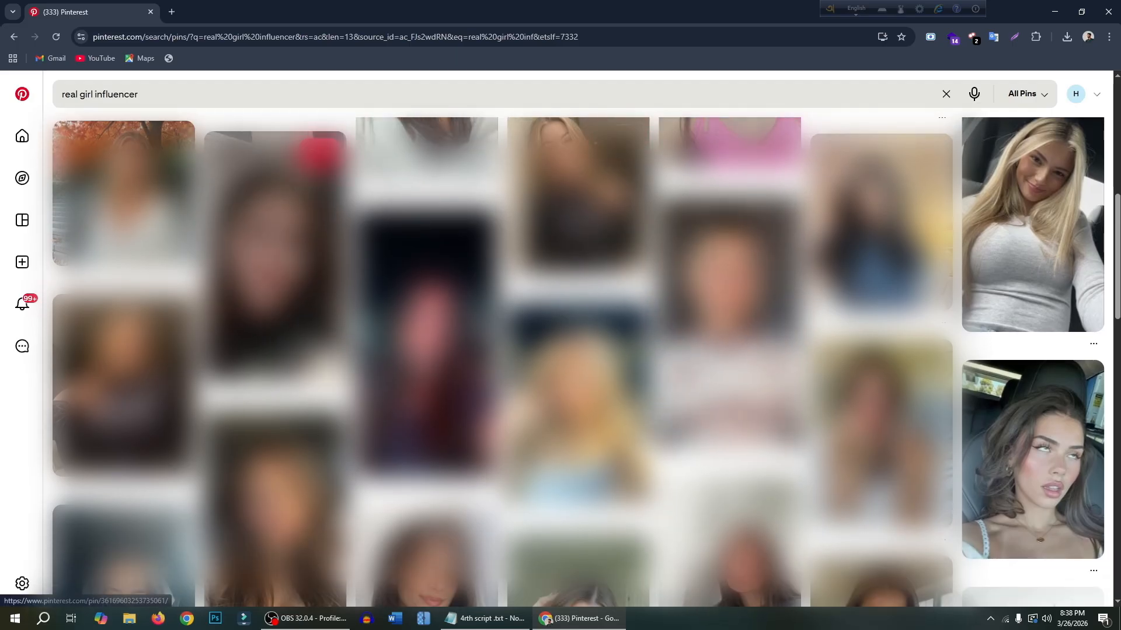
# - Find the pin of a dark-haired woman on a terrace near a green-domed building and download its image
pyautogui.scroll(-12, 561, 362)
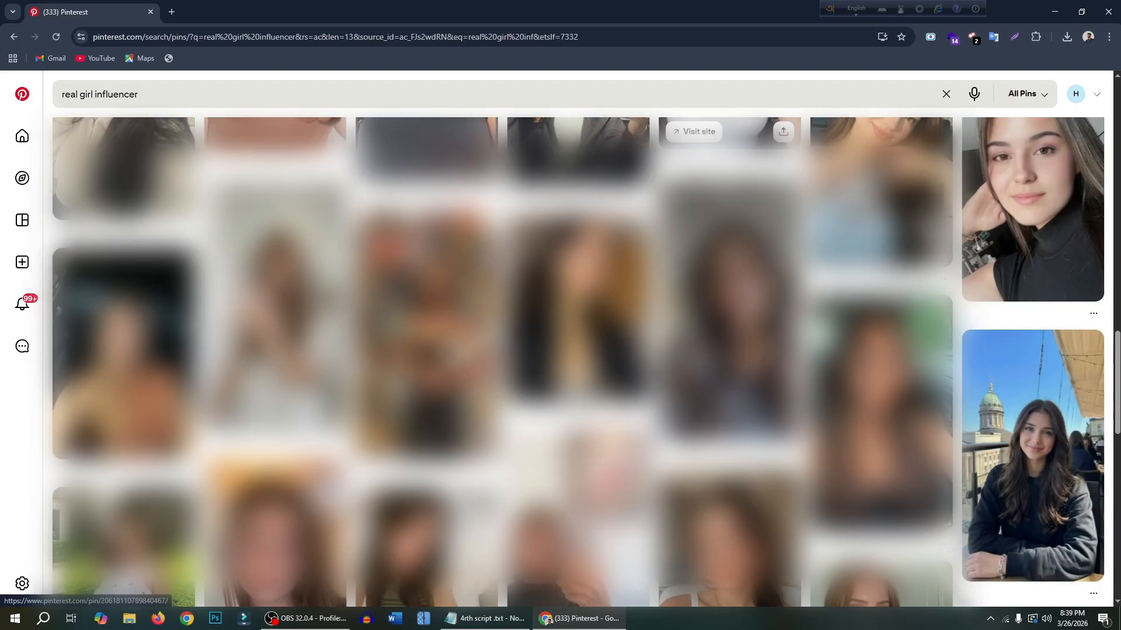
pyautogui.scroll(-2, 991, 320)
pyautogui.click(990, 320)
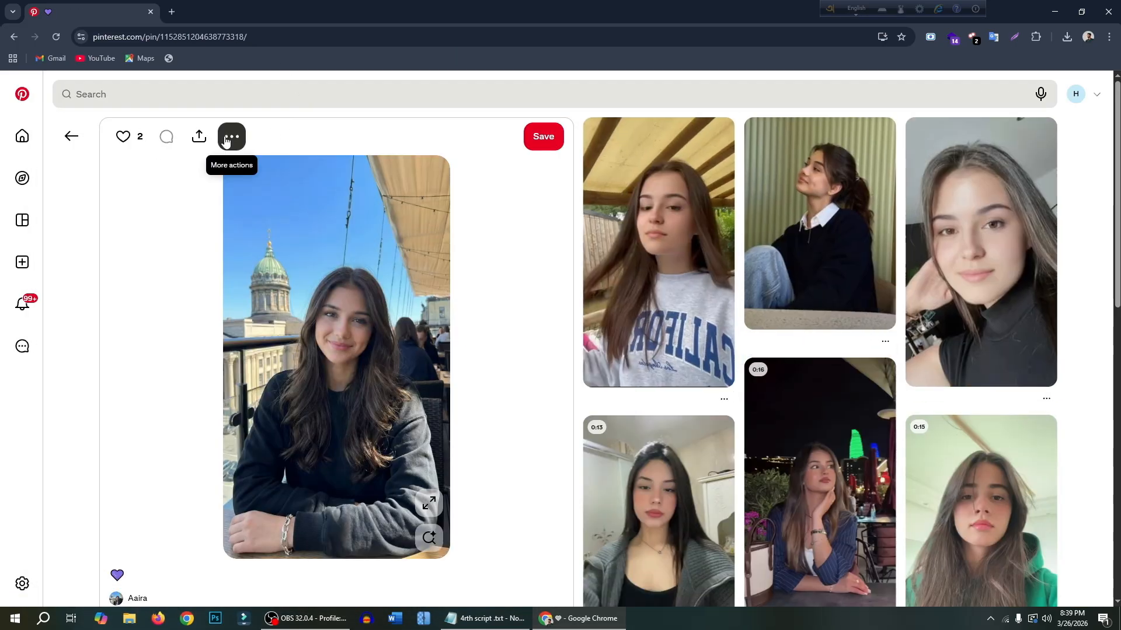
pyautogui.click(224, 139)
pyautogui.click(247, 183)
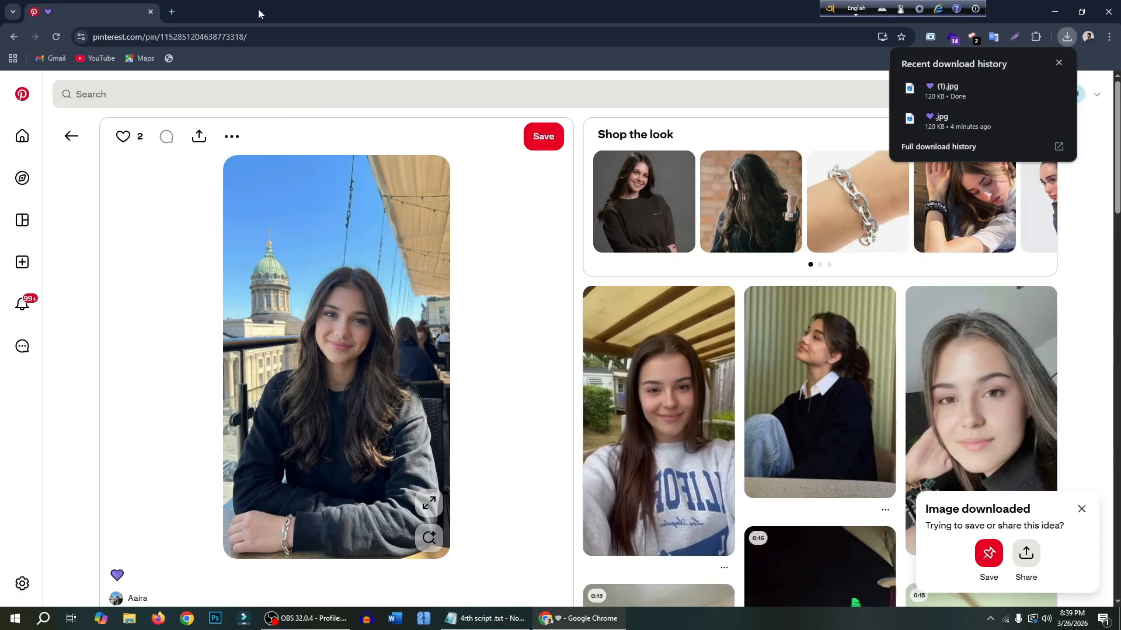
pyautogui.click(1060, 63)
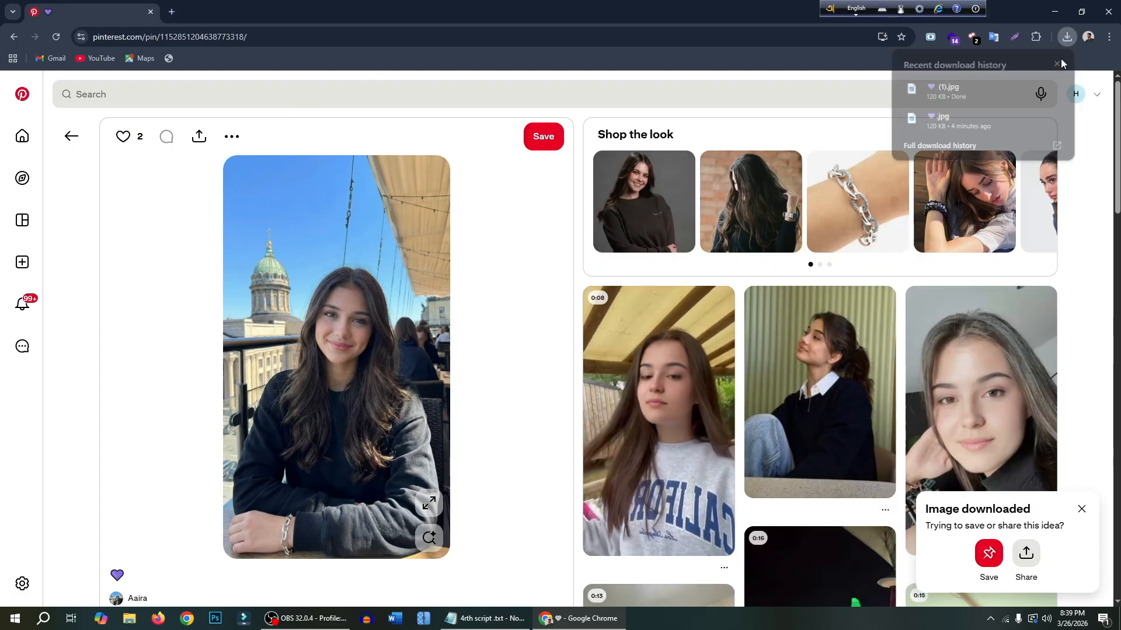
# - Search Google in a new tab for "lovart ai" and open the official Lovart website
pyautogui.click(172, 12)
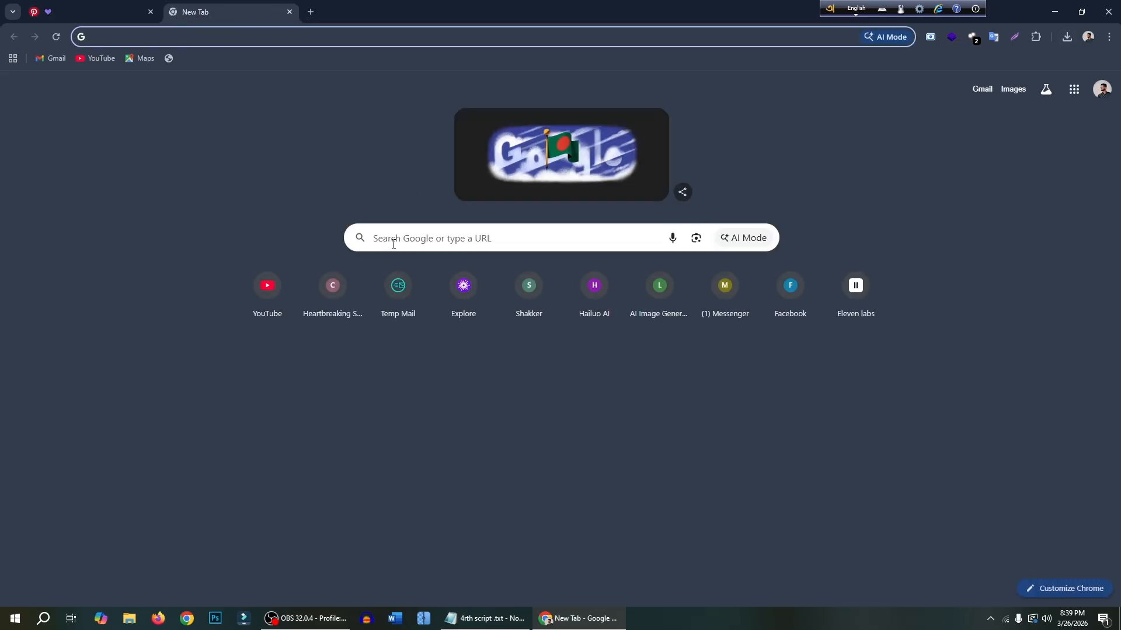
pyautogui.click(401, 235)
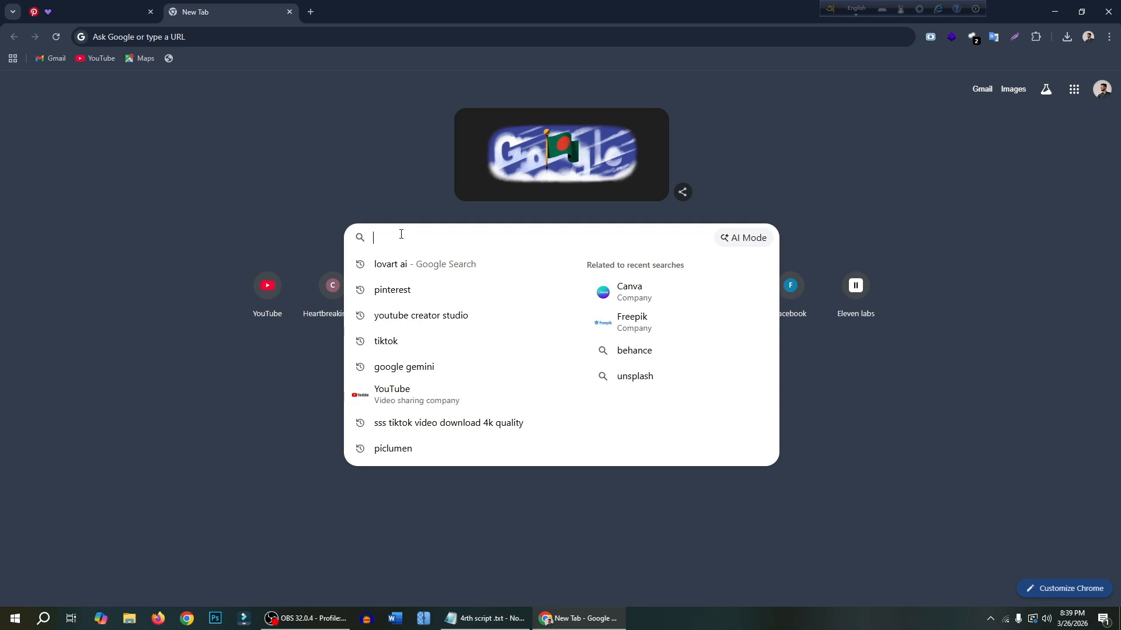
pyautogui.write('lovart ai')
pyautogui.press('Return')
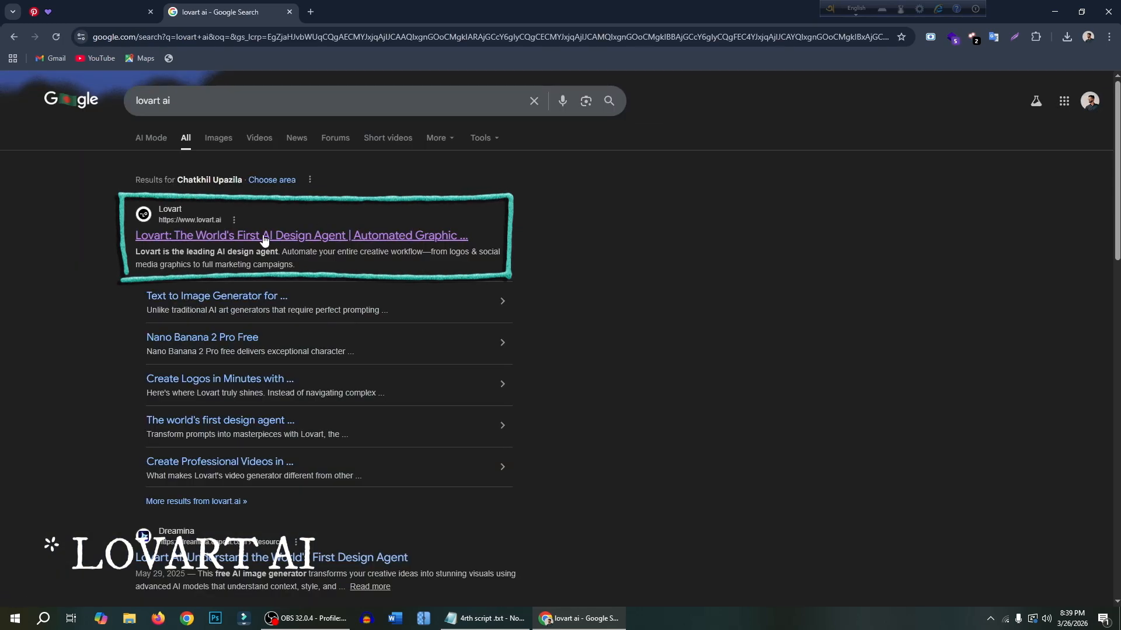
pyautogui.click(257, 234)
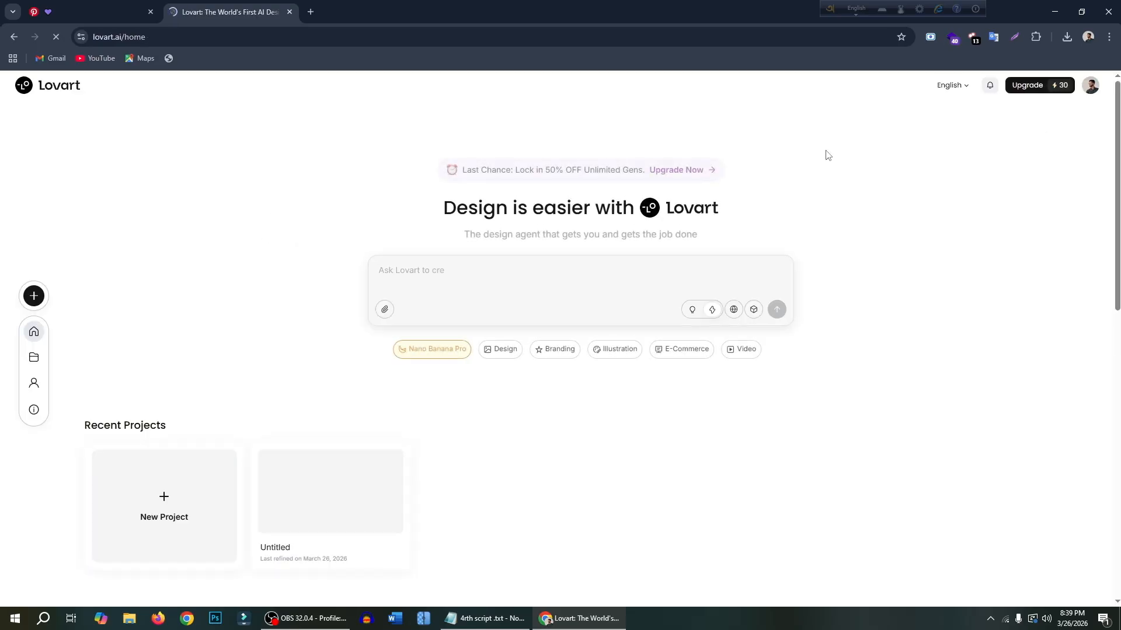
pyautogui.moveTo(1067, 90)
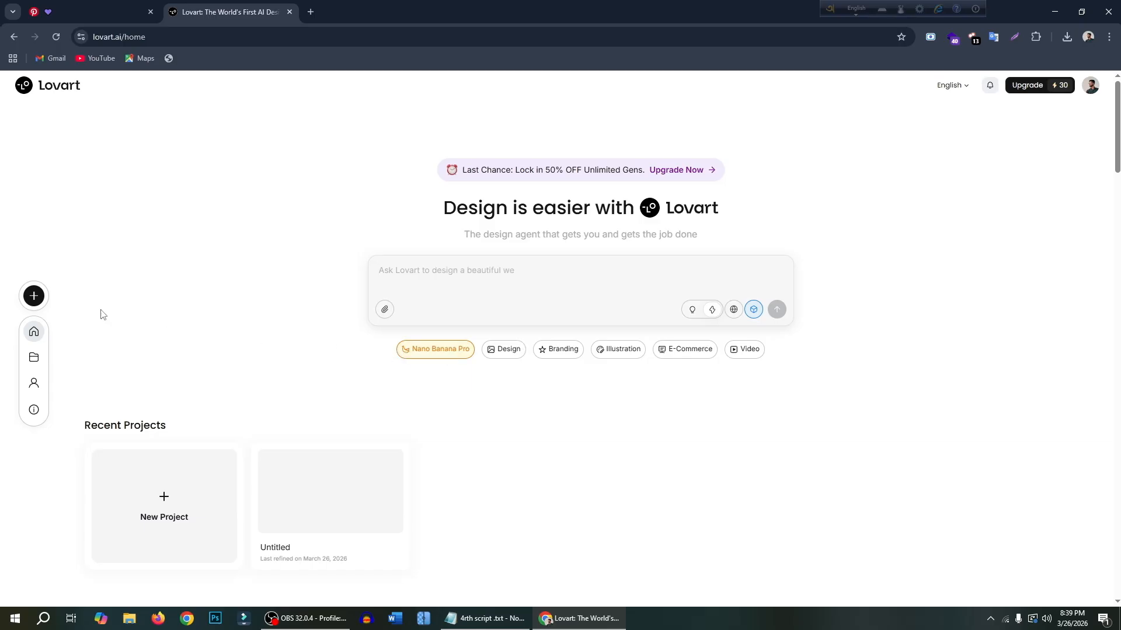
# - Create a new Lovart project and add an image generator in 3:4 format
pyautogui.click(37, 301)
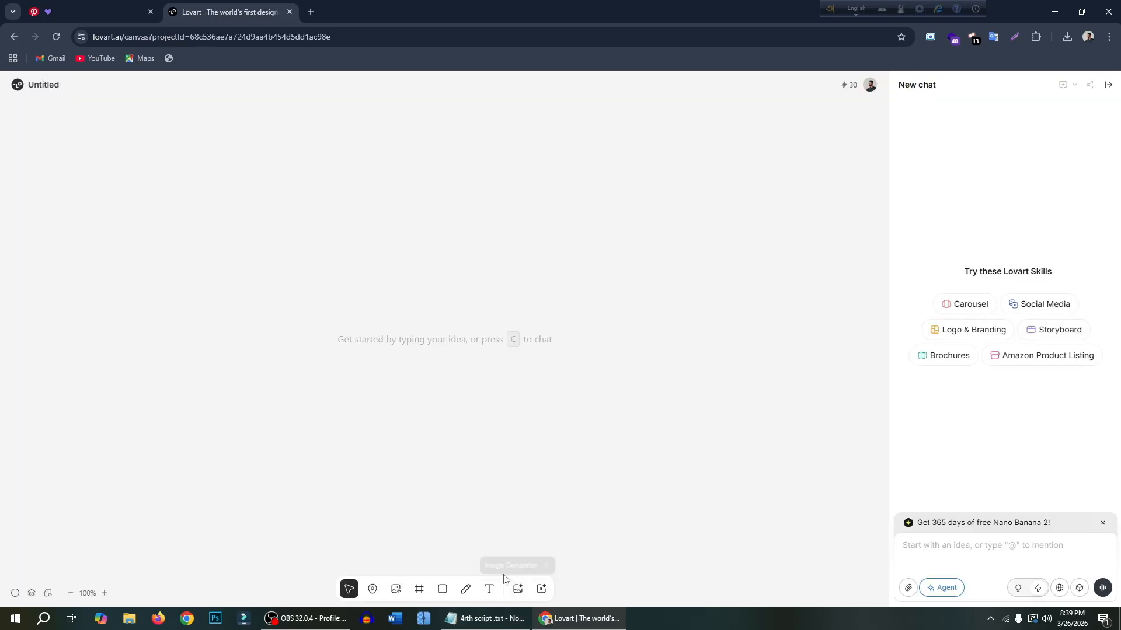
pyautogui.click(518, 589)
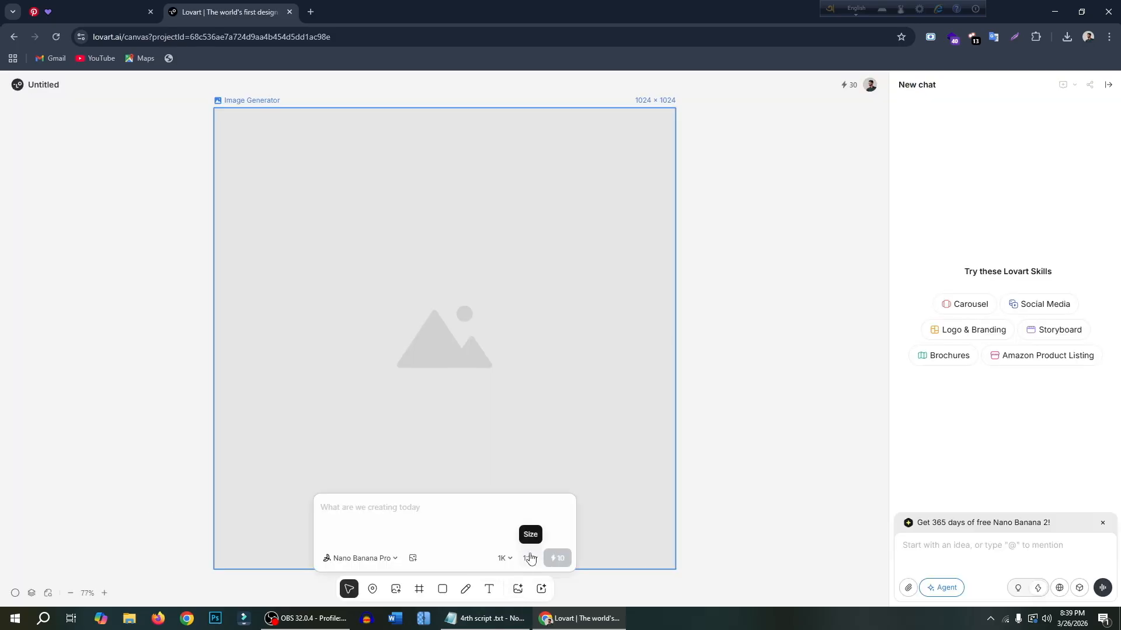
pyautogui.click(529, 558)
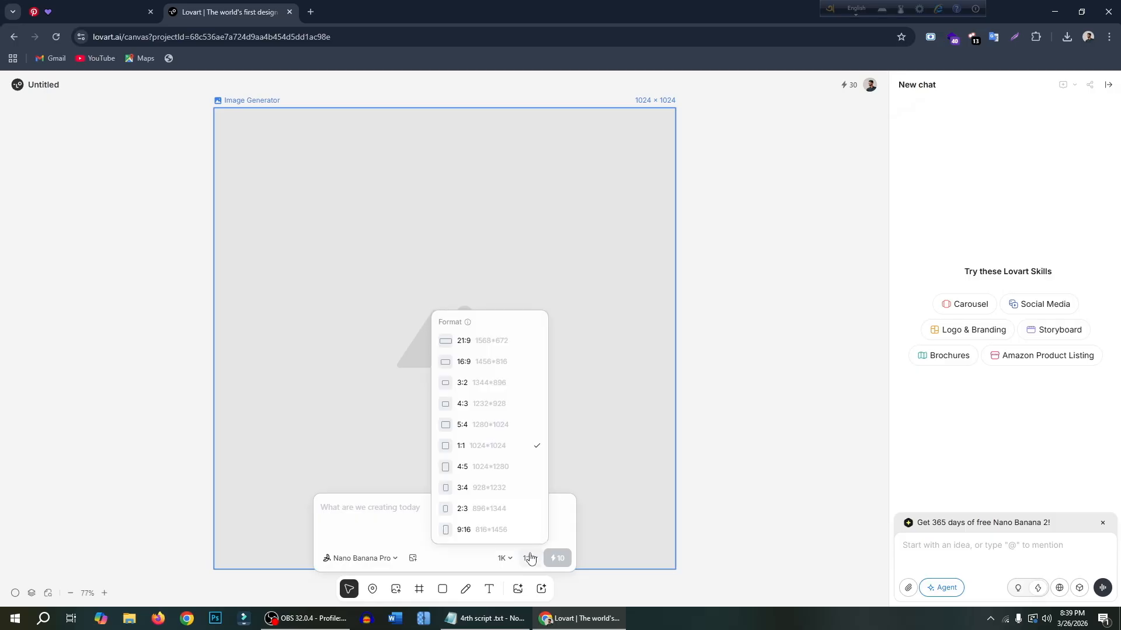
pyautogui.click(485, 490)
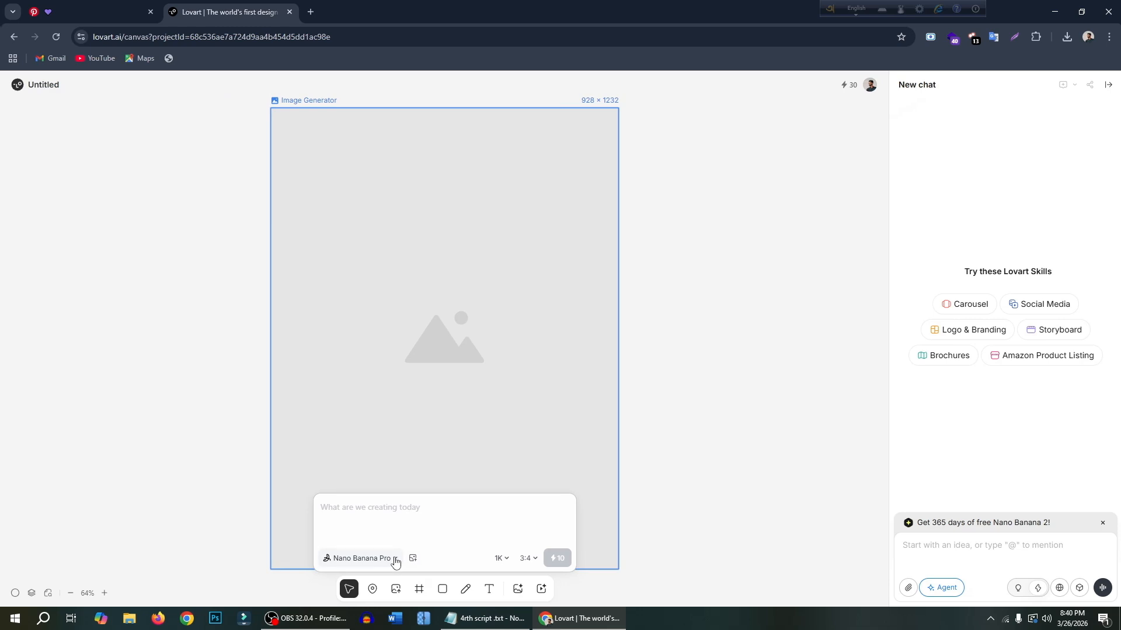
pyautogui.click(394, 560)
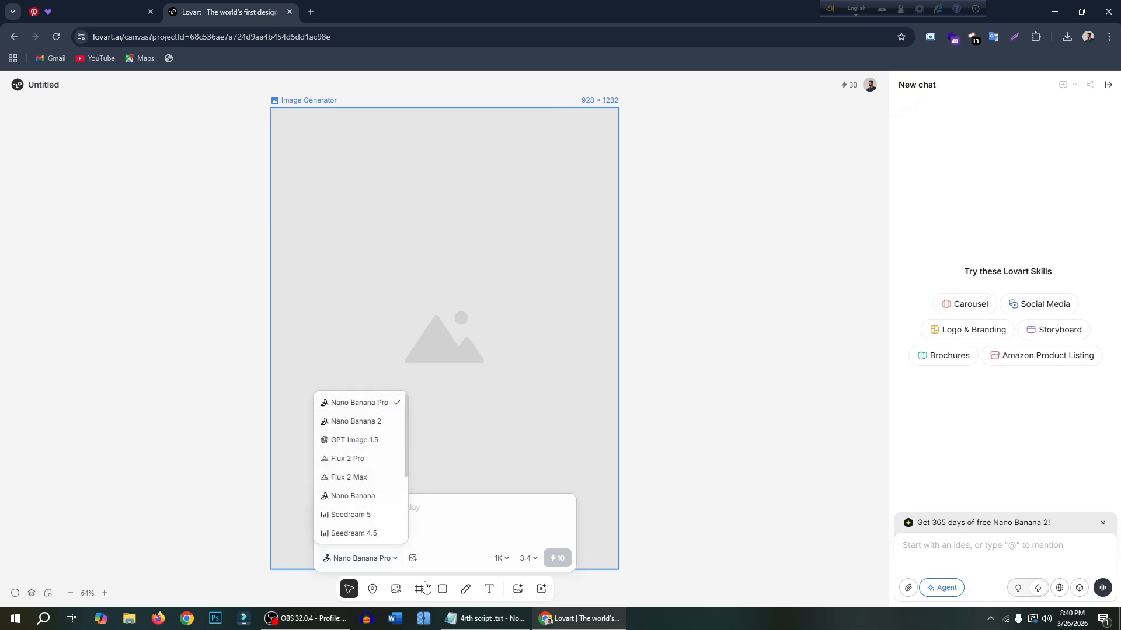
# - Upload the downloaded portrait, the heart-named "(1).jpg" in Downloads, as the generator's reference image
pyautogui.click(412, 558)
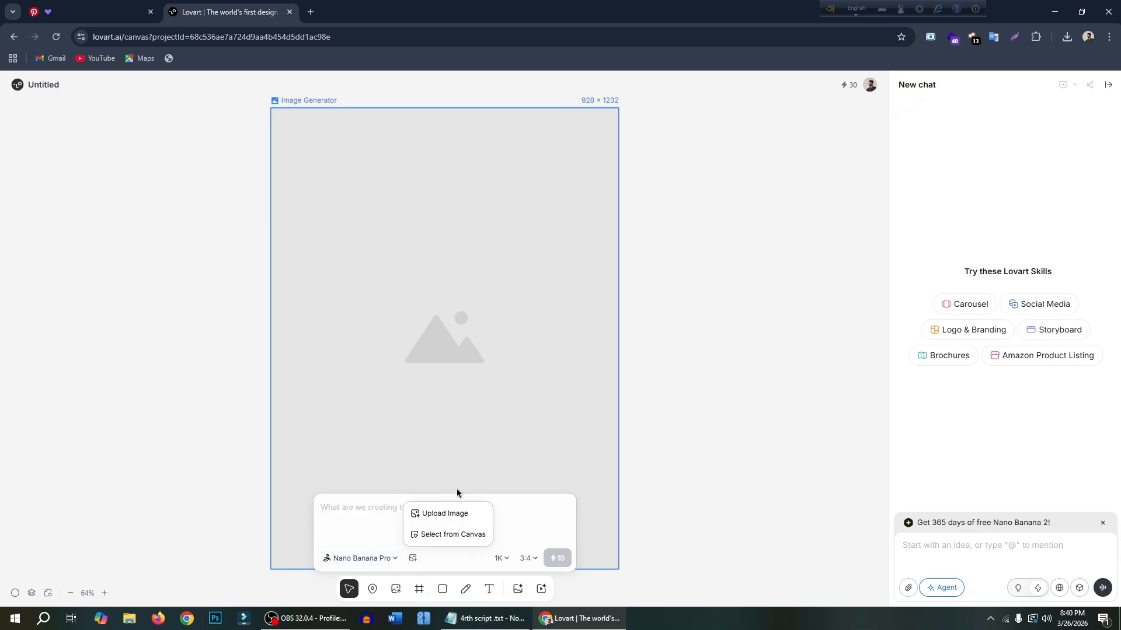
pyautogui.click(446, 514)
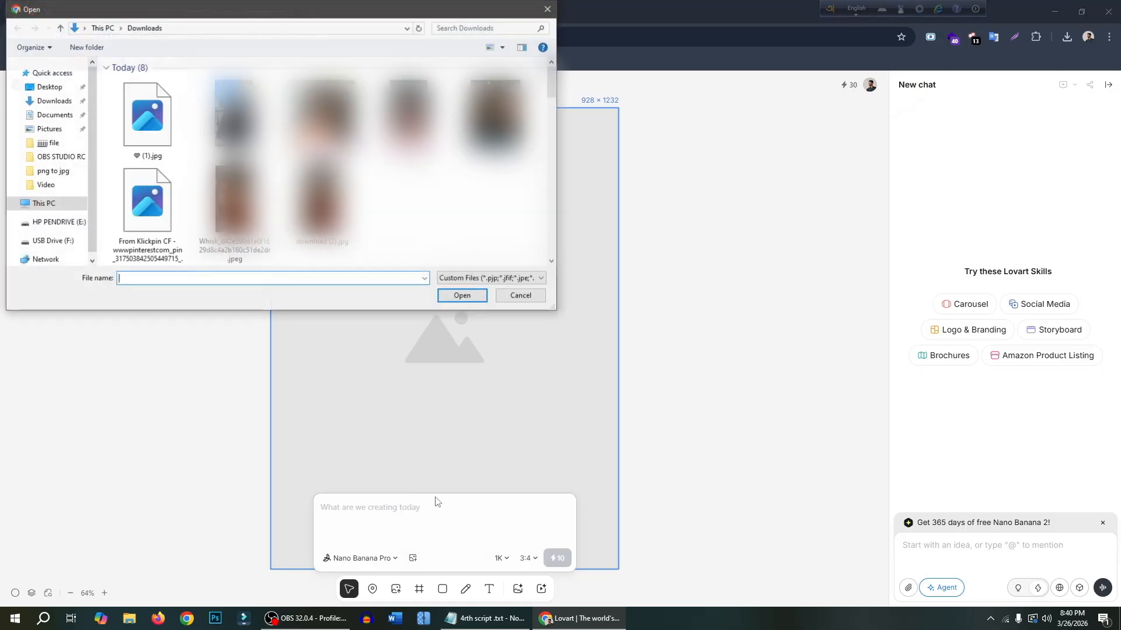
pyautogui.click(140, 121)
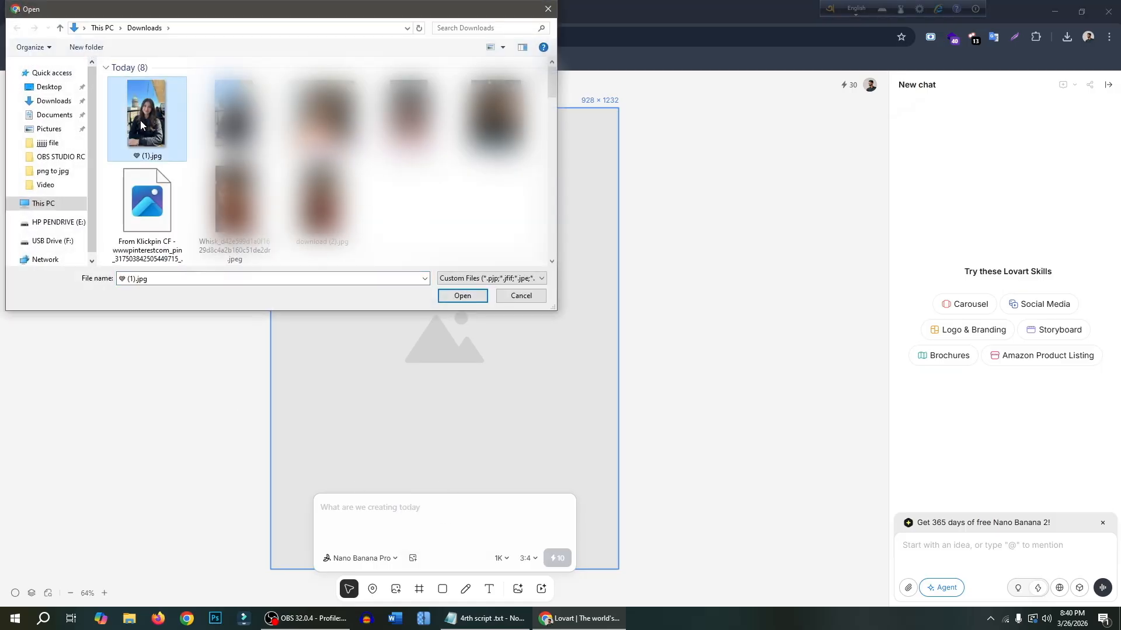
pyautogui.click(463, 296)
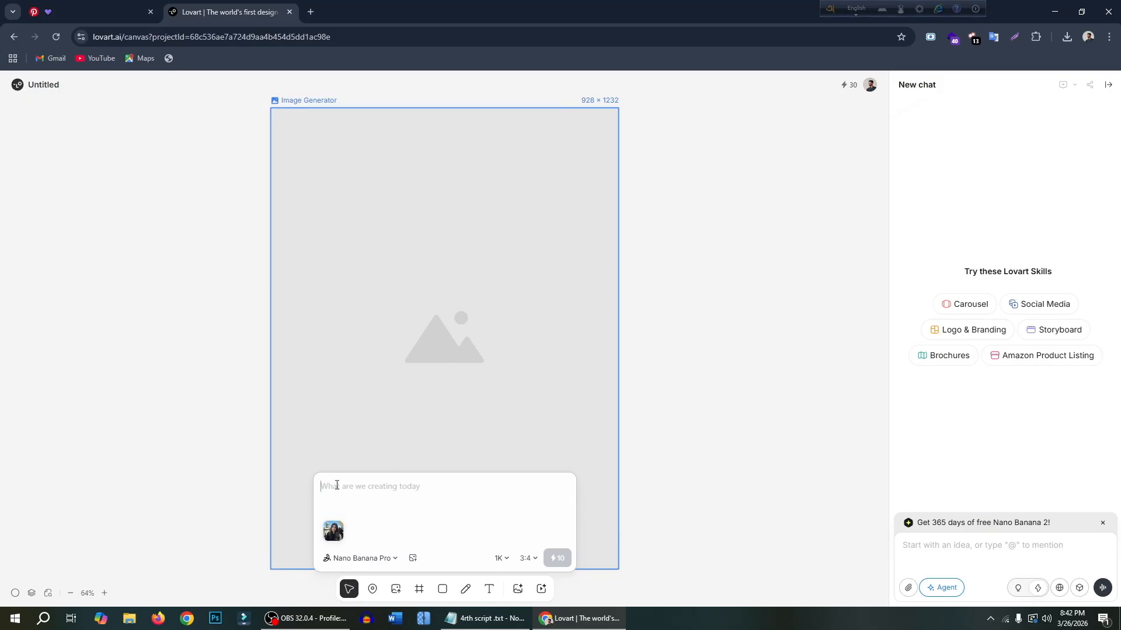
# - Paste the prompt for a new, realistic female face inspired by the uploaded image, generate it and select the resulting picture
pyautogui.write('Generate a new, realistic female face inspired by the uploaded image. Preserve subtle facial structure and vibe, but create clearly different features, identity, and expression. High detail, natural skin texture, soft lighting, photorealistic')
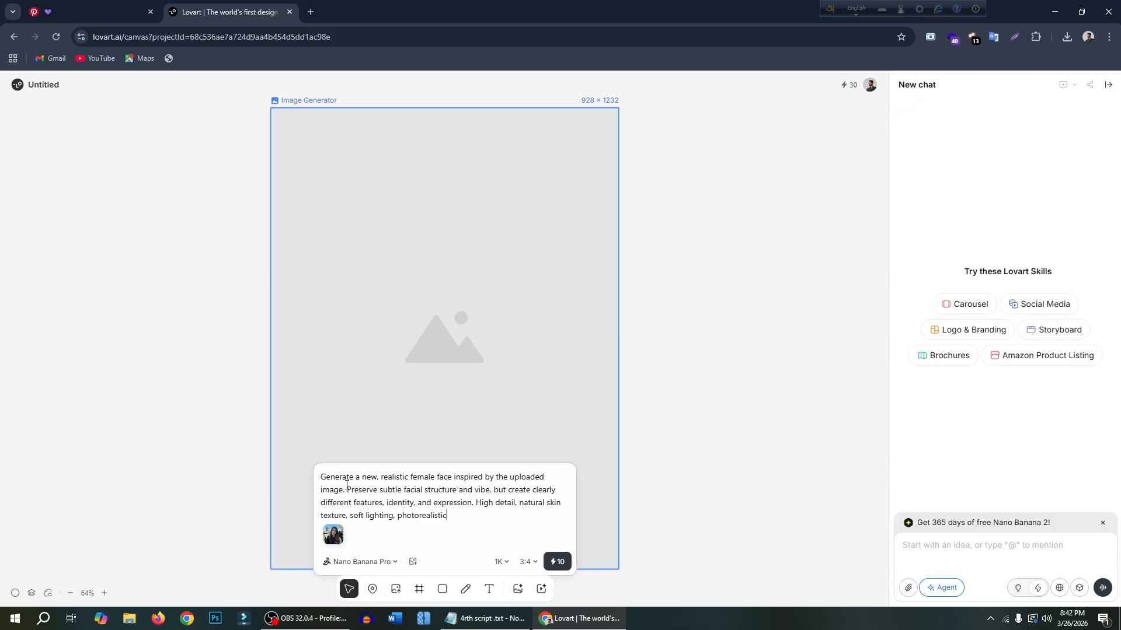
pyautogui.click(558, 564)
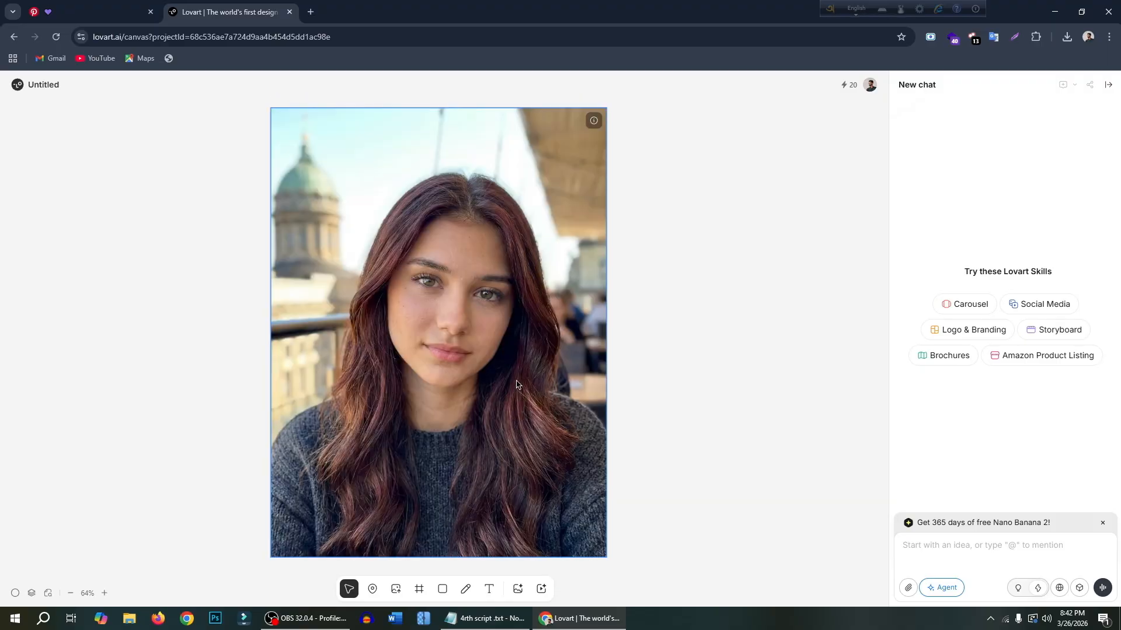
pyautogui.click(559, 512)
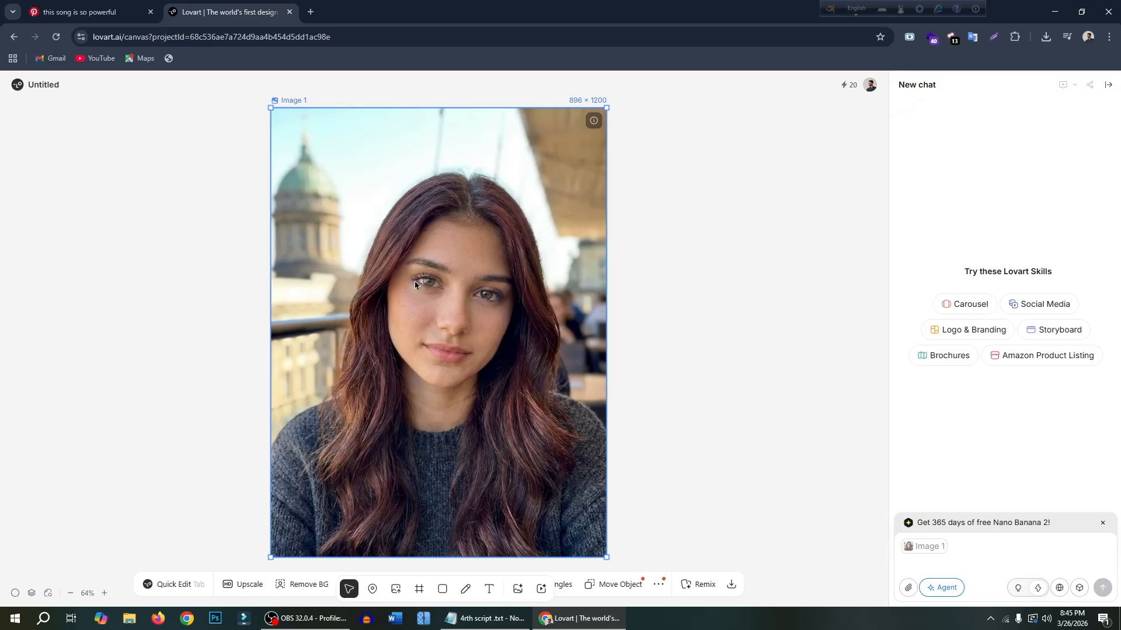
# - Switch to Pinterest and copy the share link of the "this song is so powerful" video pin
pyautogui.click(78, 11)
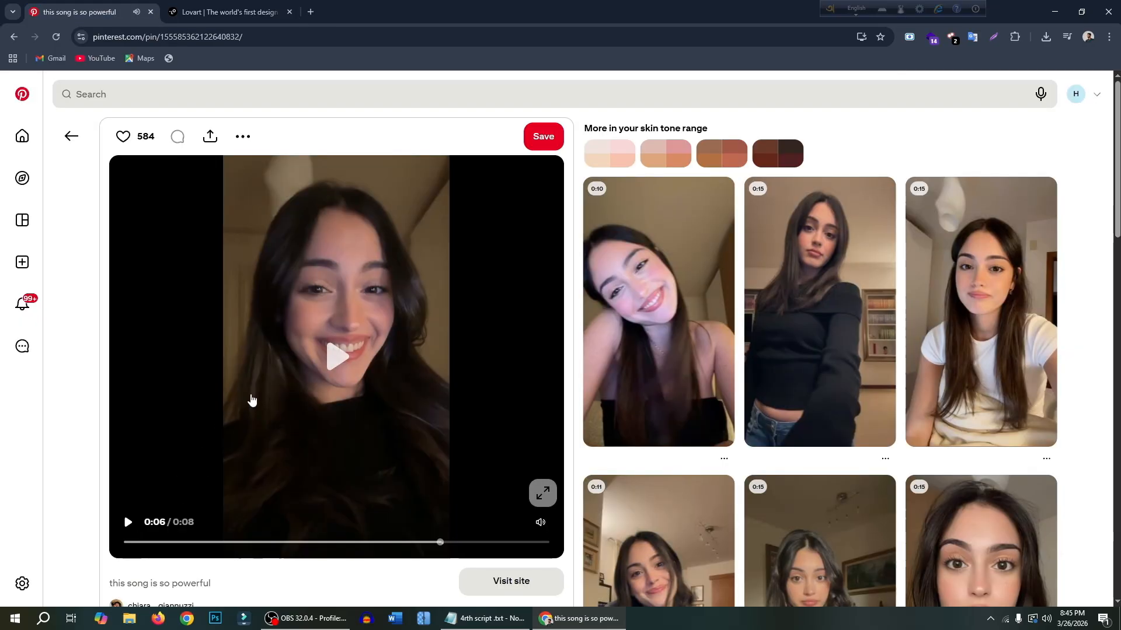
pyautogui.click(211, 143)
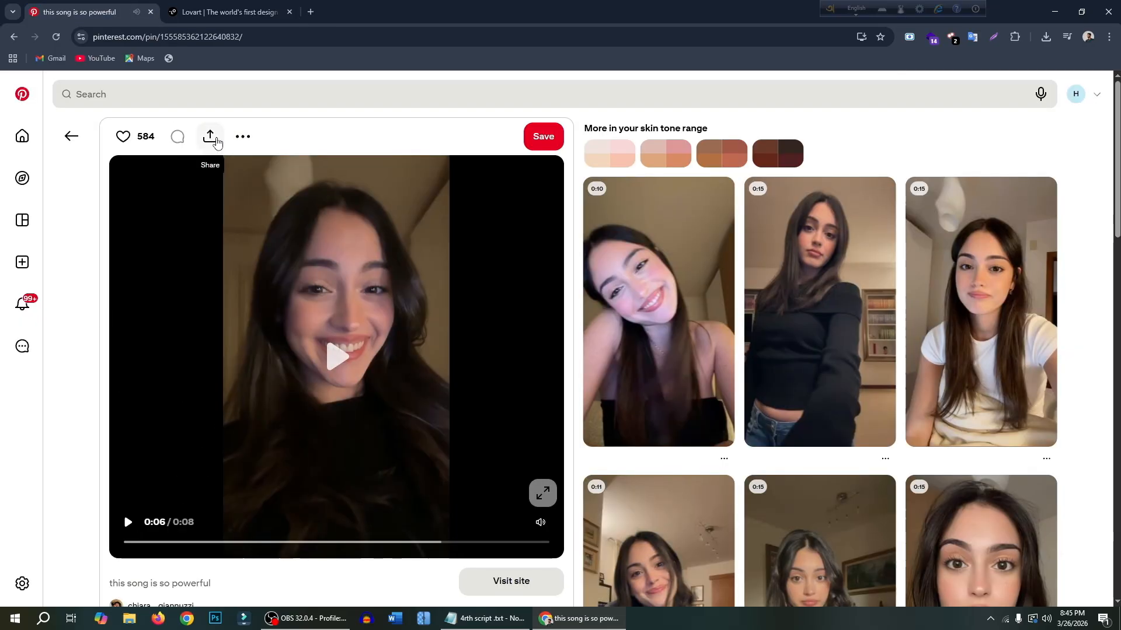
pyautogui.click(124, 209)
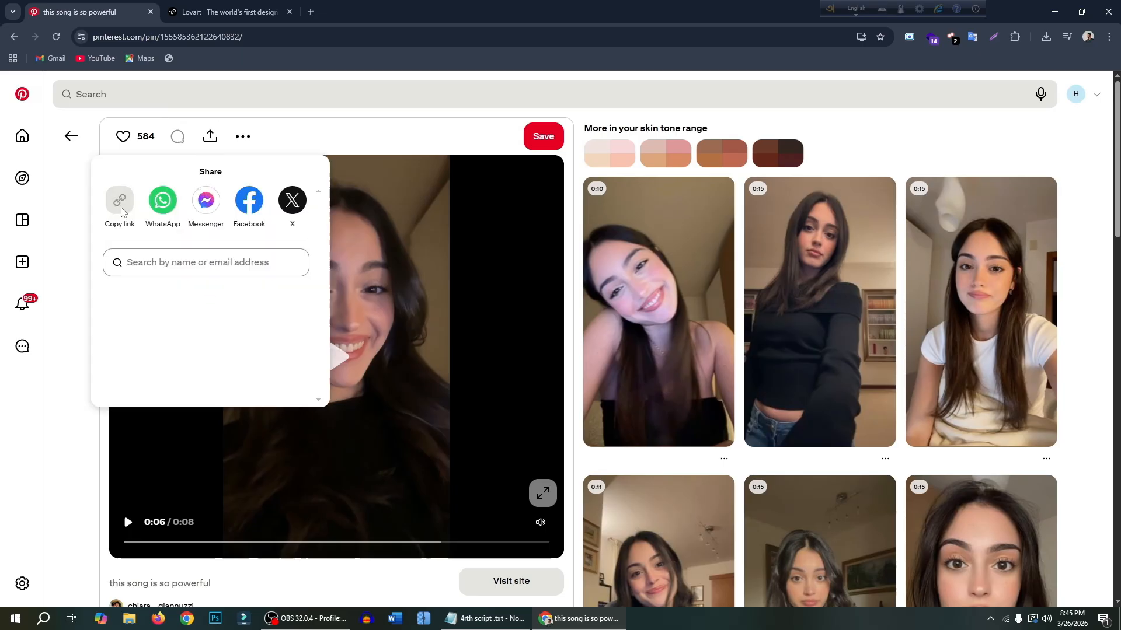
# - Search Google in a new tab for "klickpin" and open the KlickPin Pinterest Video Downloader site
pyautogui.click(310, 12)
pyautogui.click(408, 232)
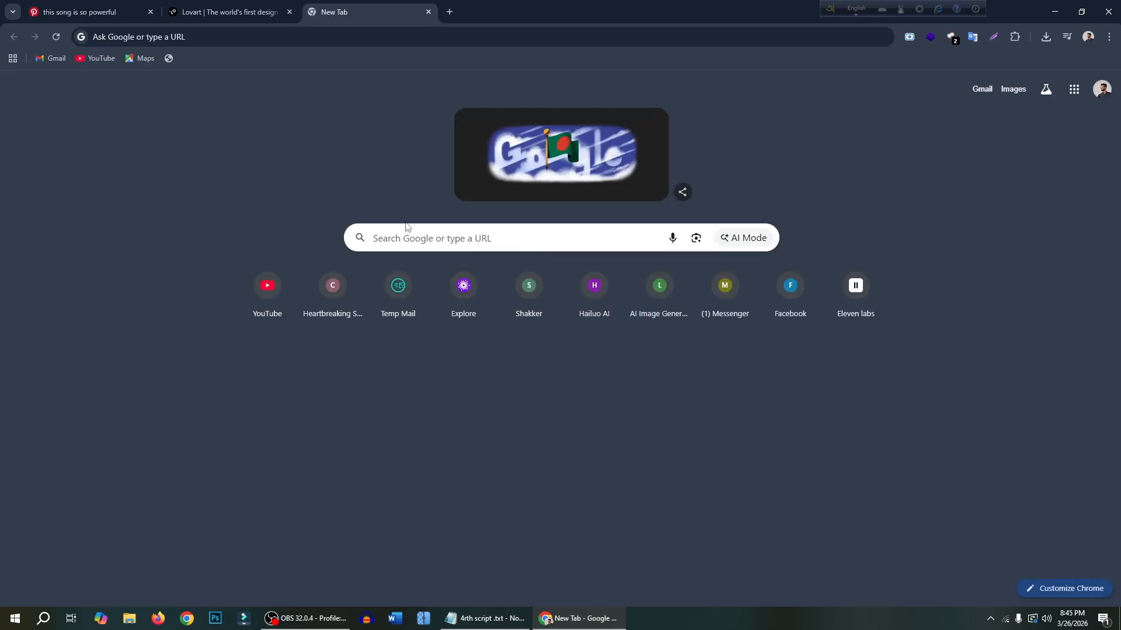
pyautogui.write('ki')
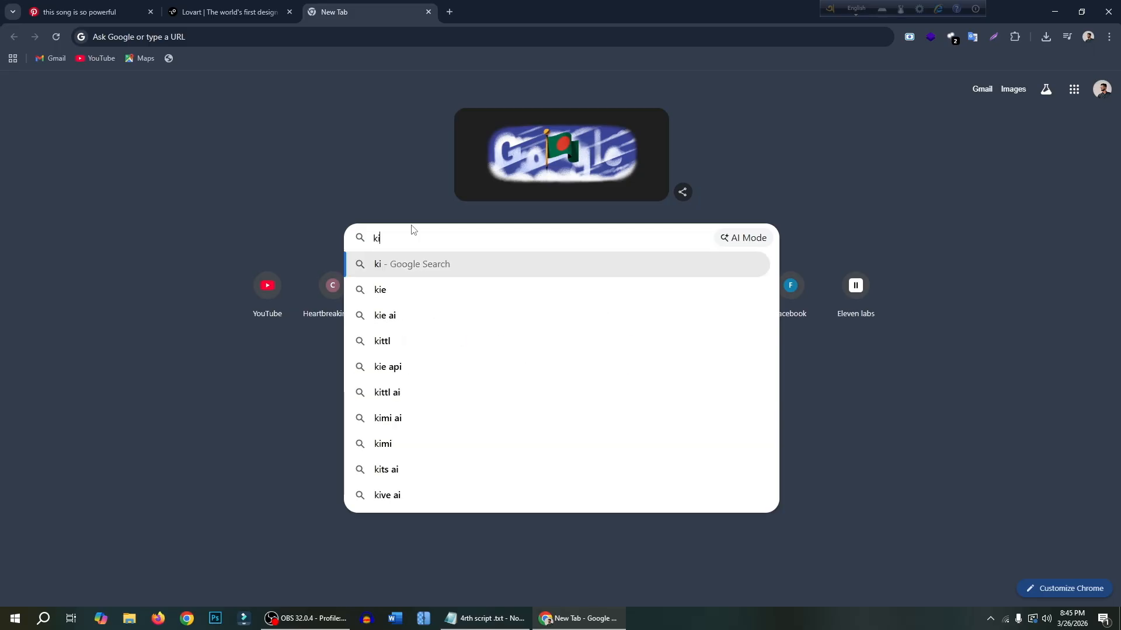
pyautogui.press('BackSpace')
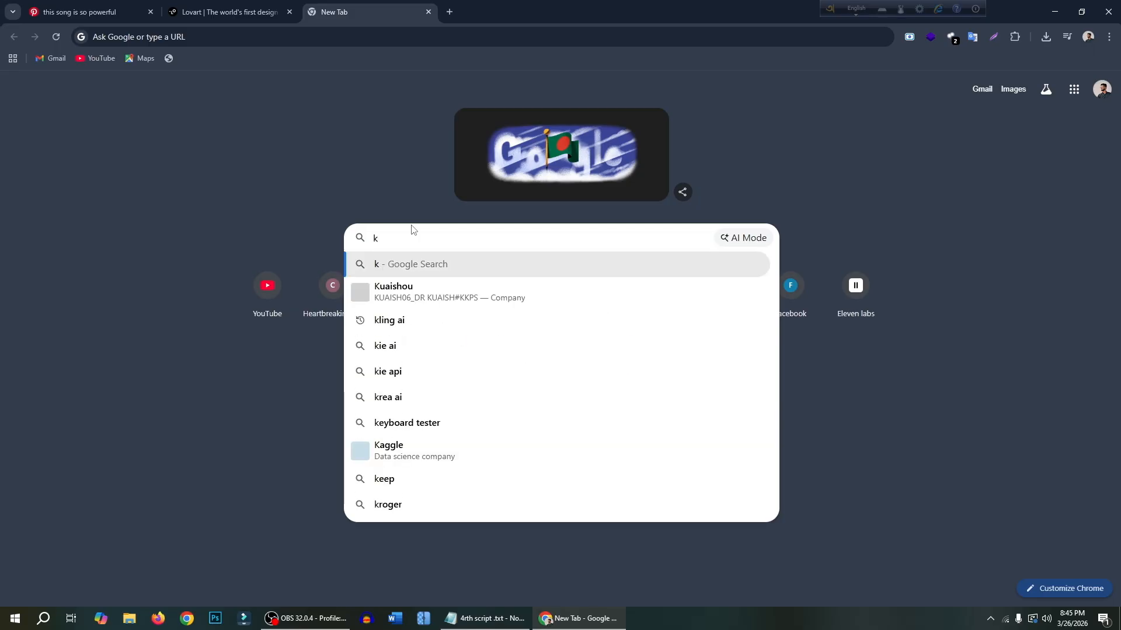
pyautogui.write('lick')
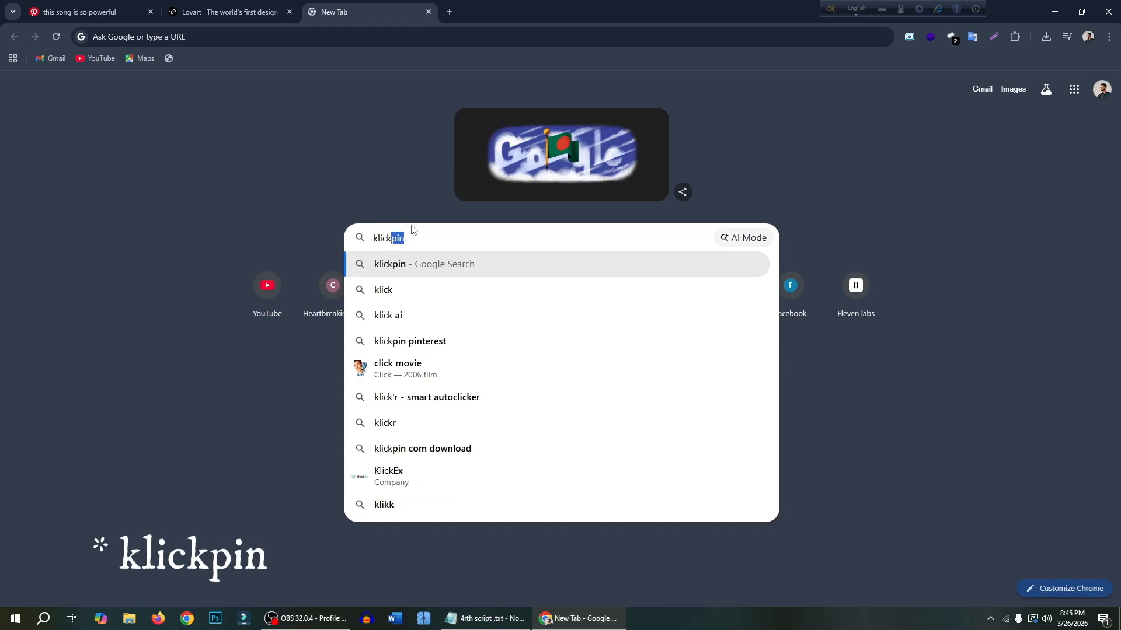
pyautogui.press('Delete')
pyautogui.press('Return')
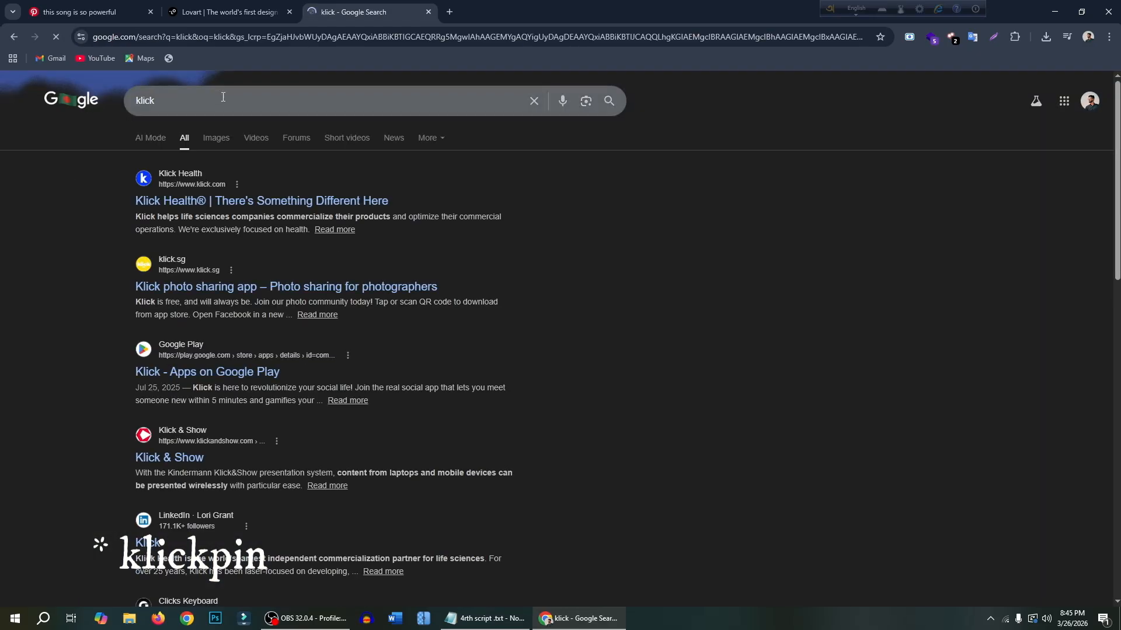
pyautogui.click(222, 95)
pyautogui.write('pin')
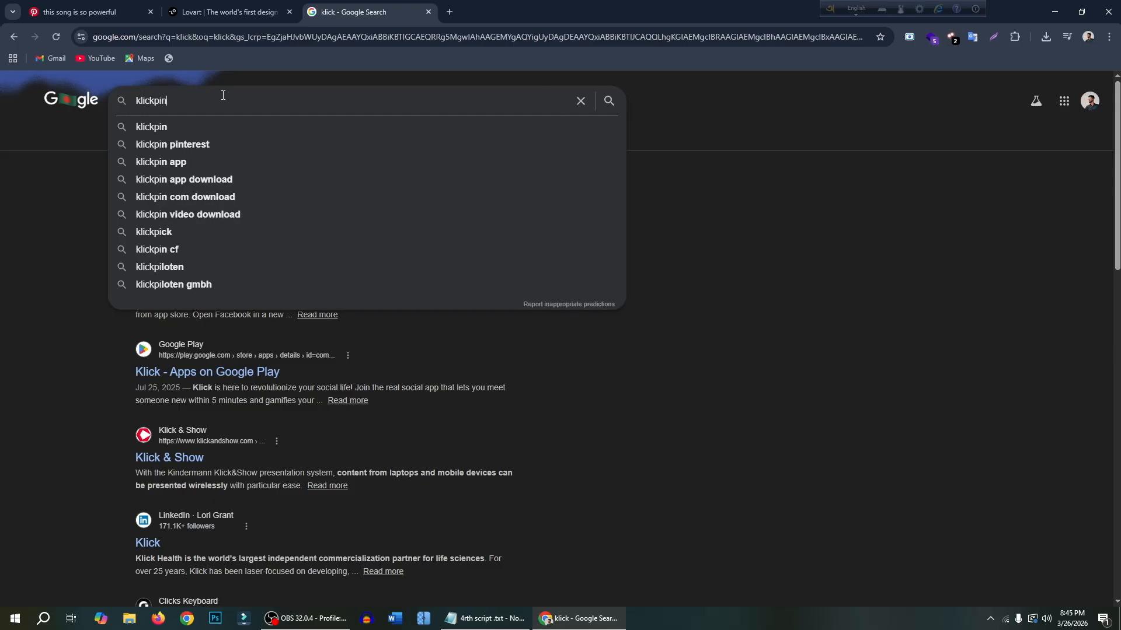
pyautogui.press('Return')
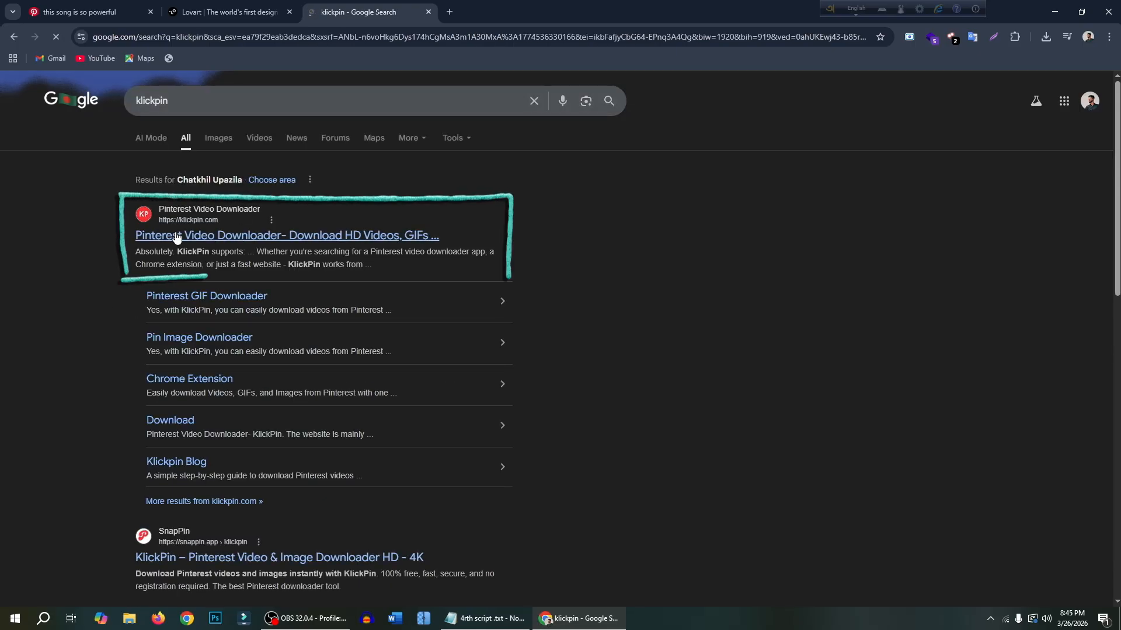
pyautogui.click(176, 237)
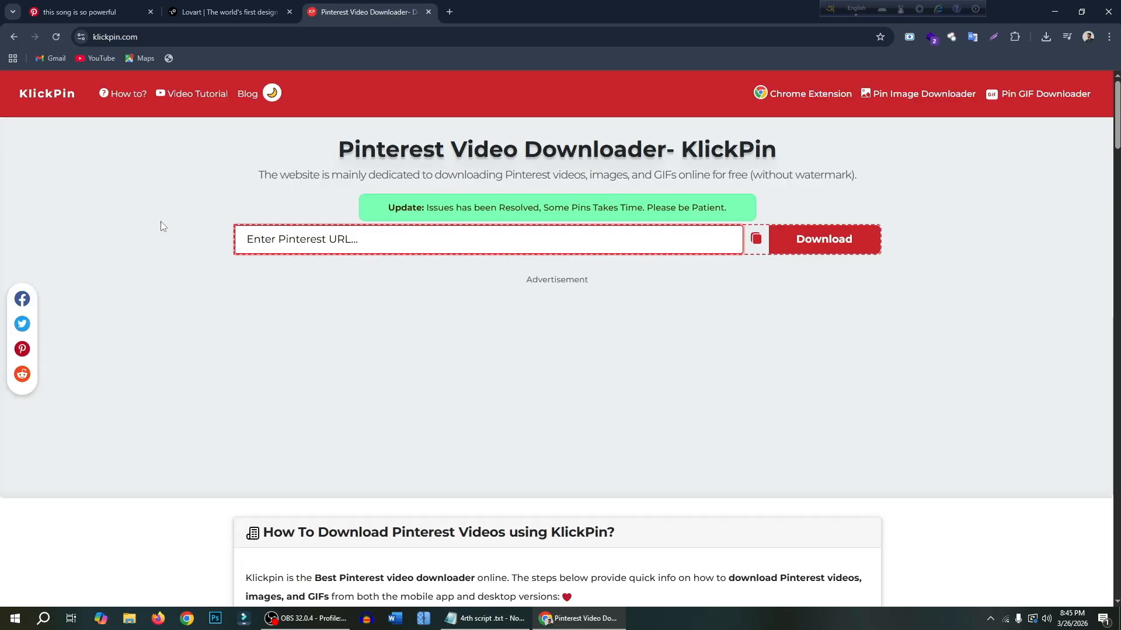
# - Submit the copied pin link to the Pinterest video downloader and bring up its download options
pyautogui.click(305, 244)
pyautogui.write('https://pin.it/7d8J6W2Jy')
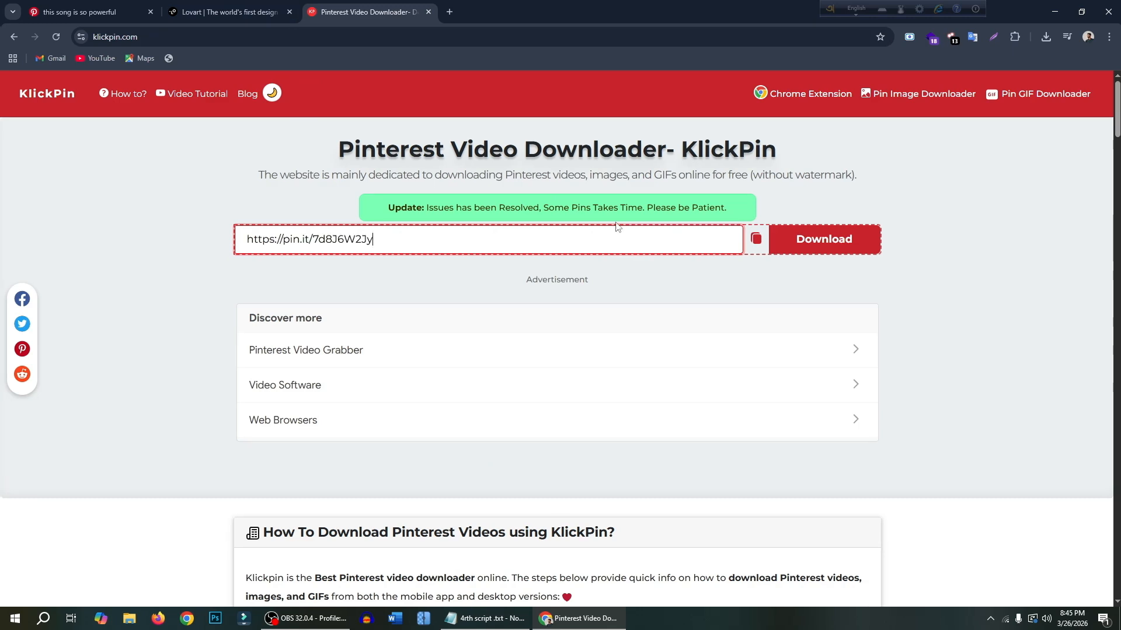
pyautogui.click(808, 250)
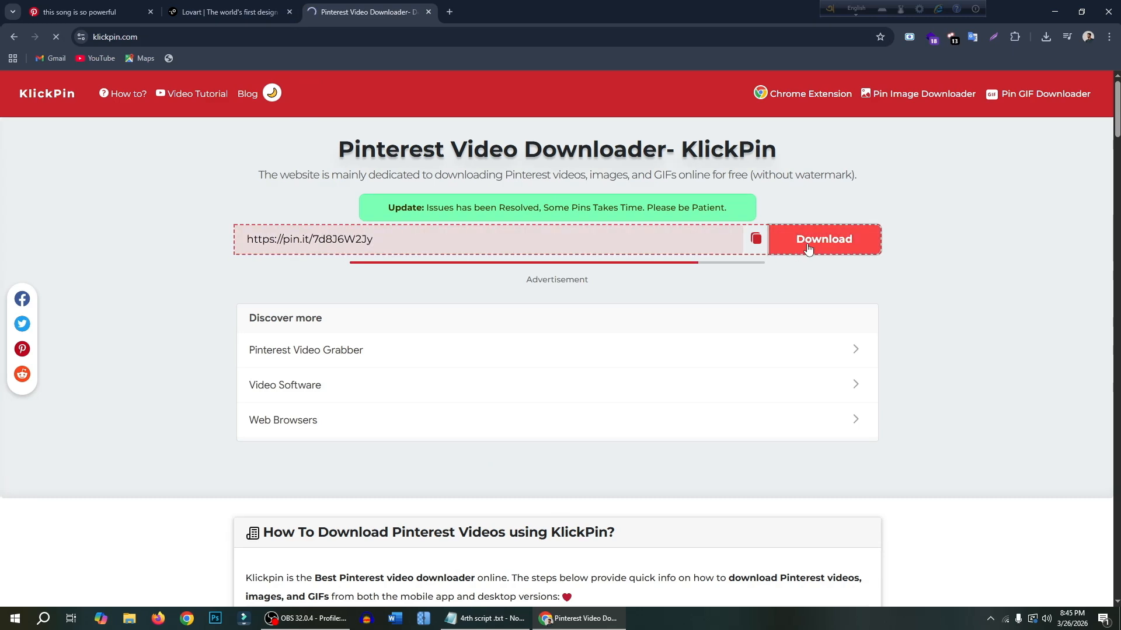
pyautogui.scroll(-3, 806, 245)
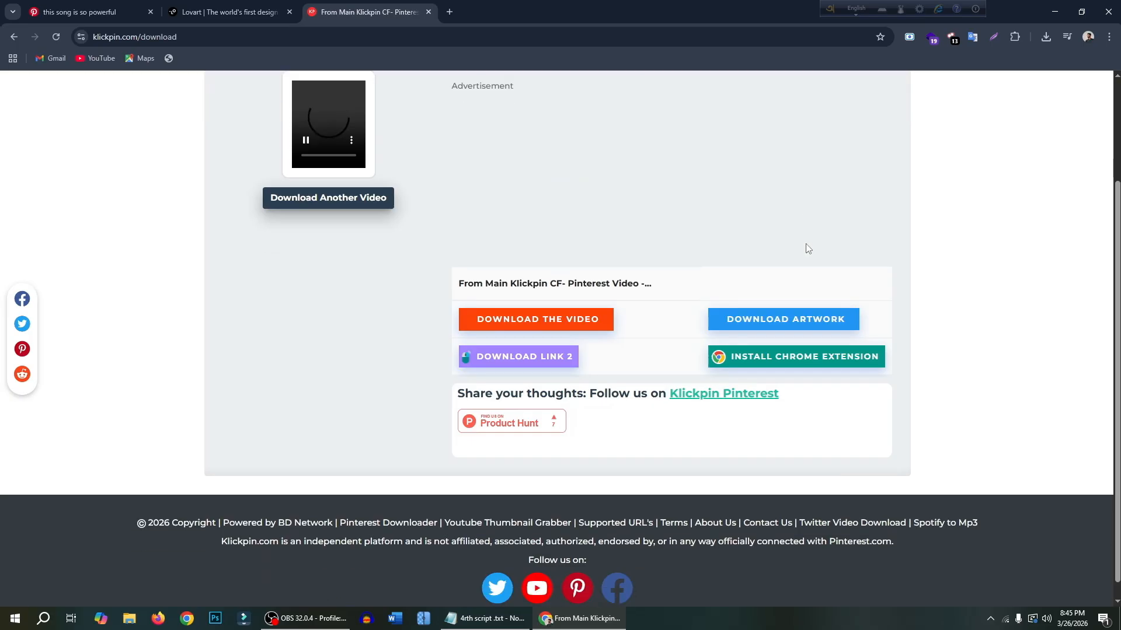
# - Download the Pinterest video from KlickPin and place a copy of the downloaded MP4 on the desktop
pyautogui.click(574, 327)
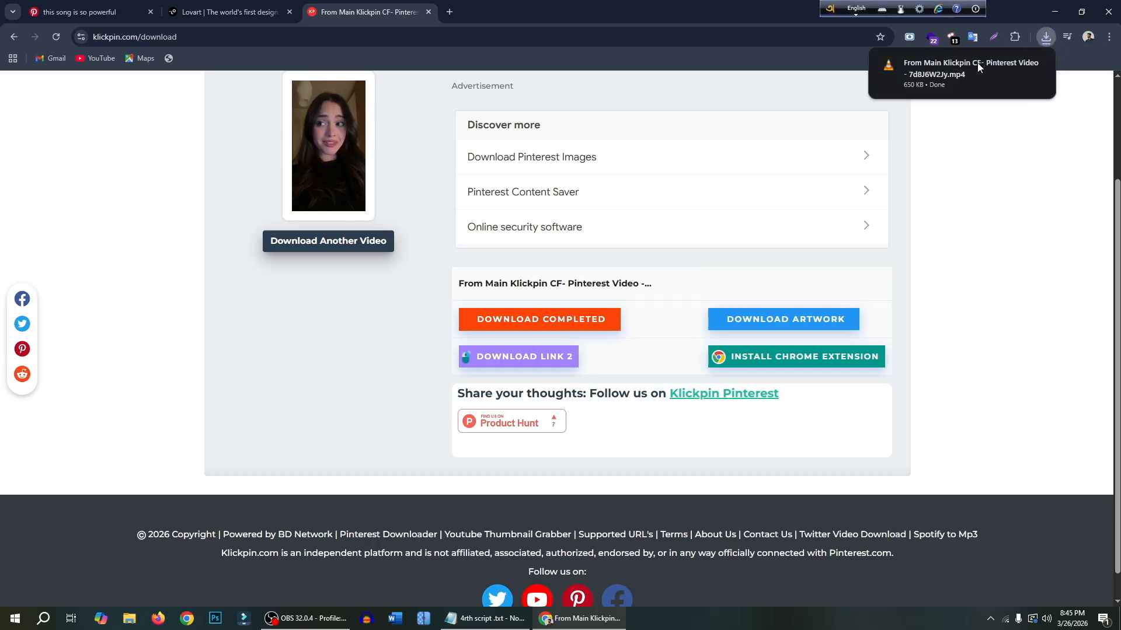
pyautogui.moveTo(642, 8); pyautogui.dragTo(830, 150)
pyautogui.click(852, 174)
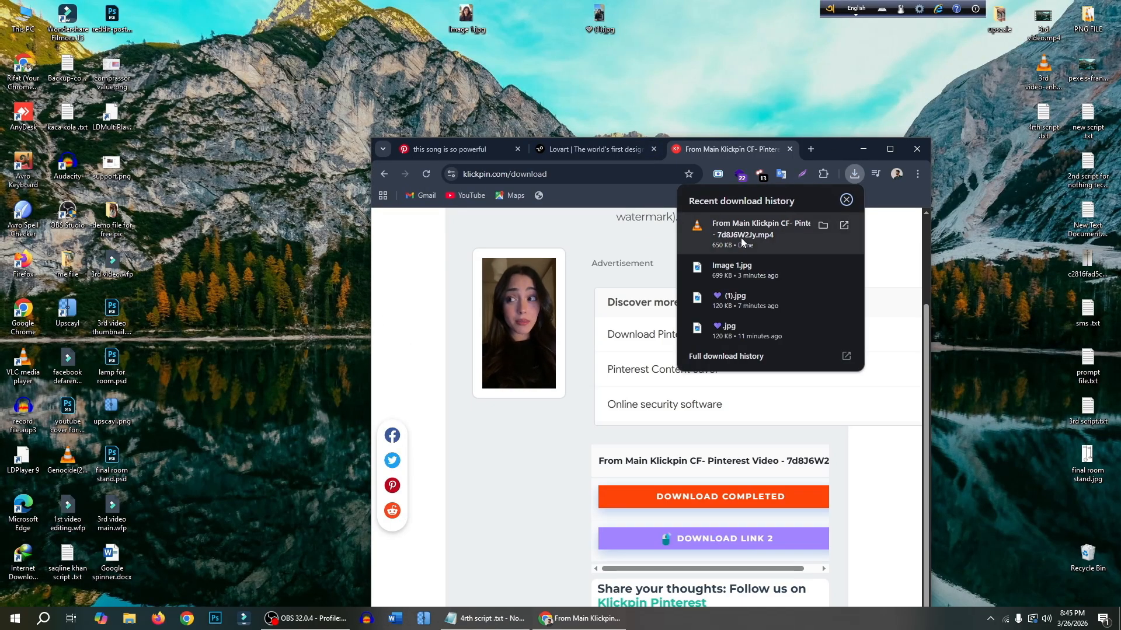
pyautogui.click(890, 149)
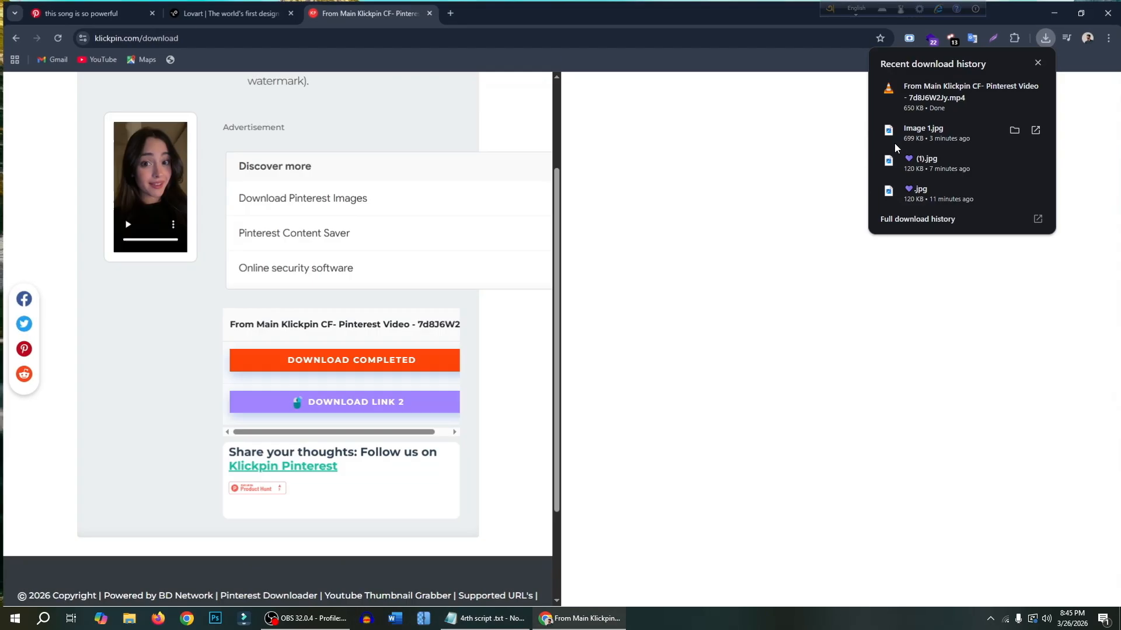
pyautogui.click(1036, 64)
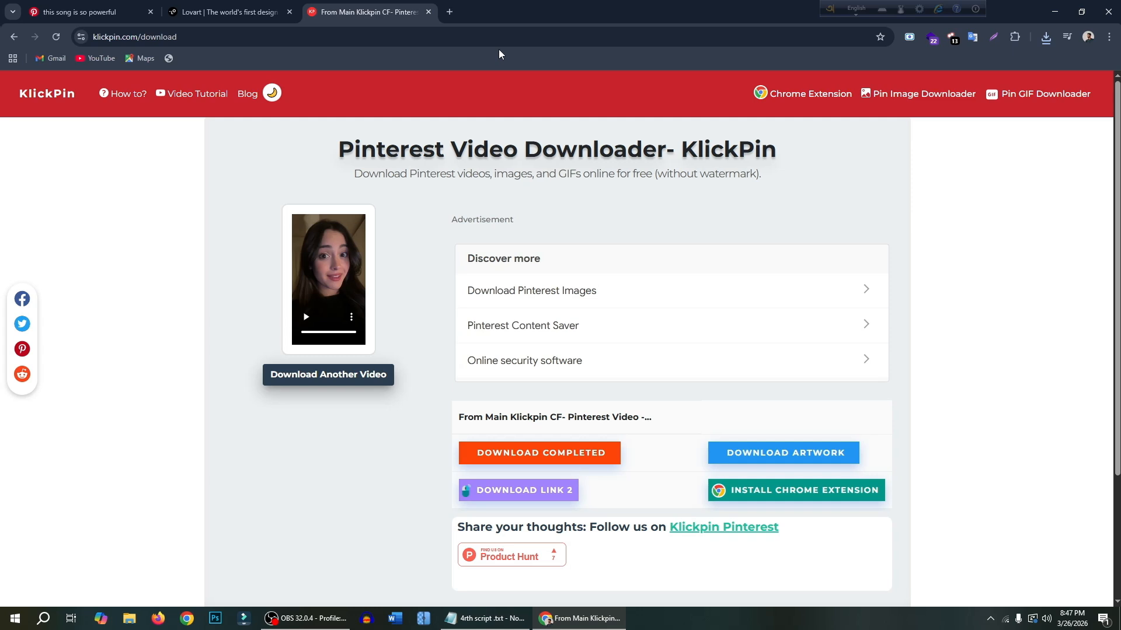
# - Search Google in a new tab for "video frame extractor" and open the frame-extractor.com site
pyautogui.click(450, 13)
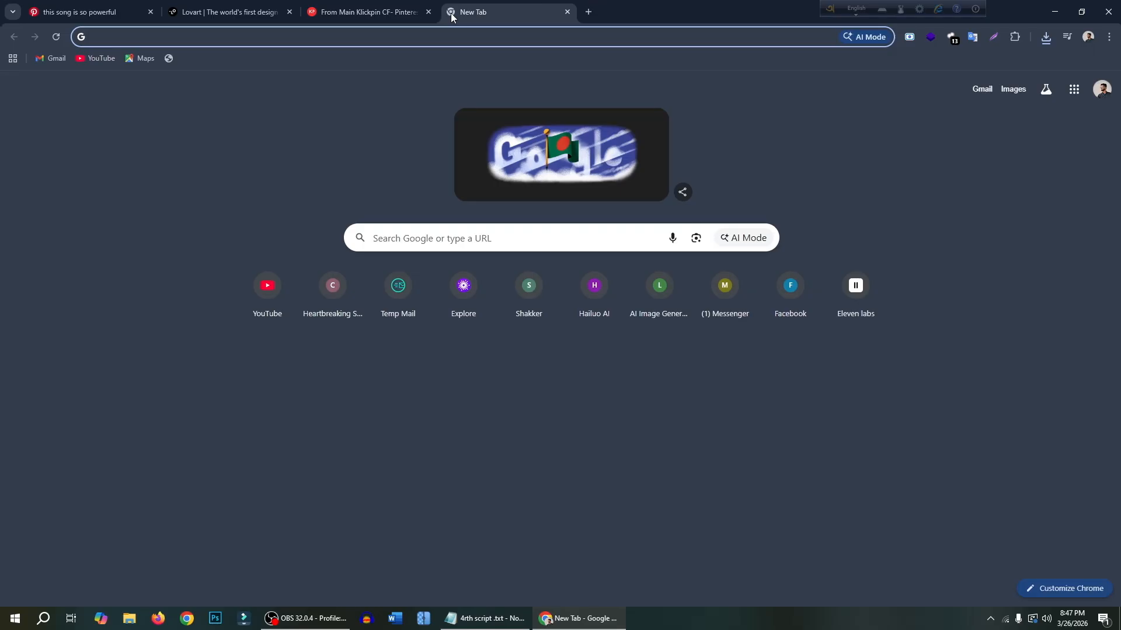
pyautogui.write('video frame extractor')
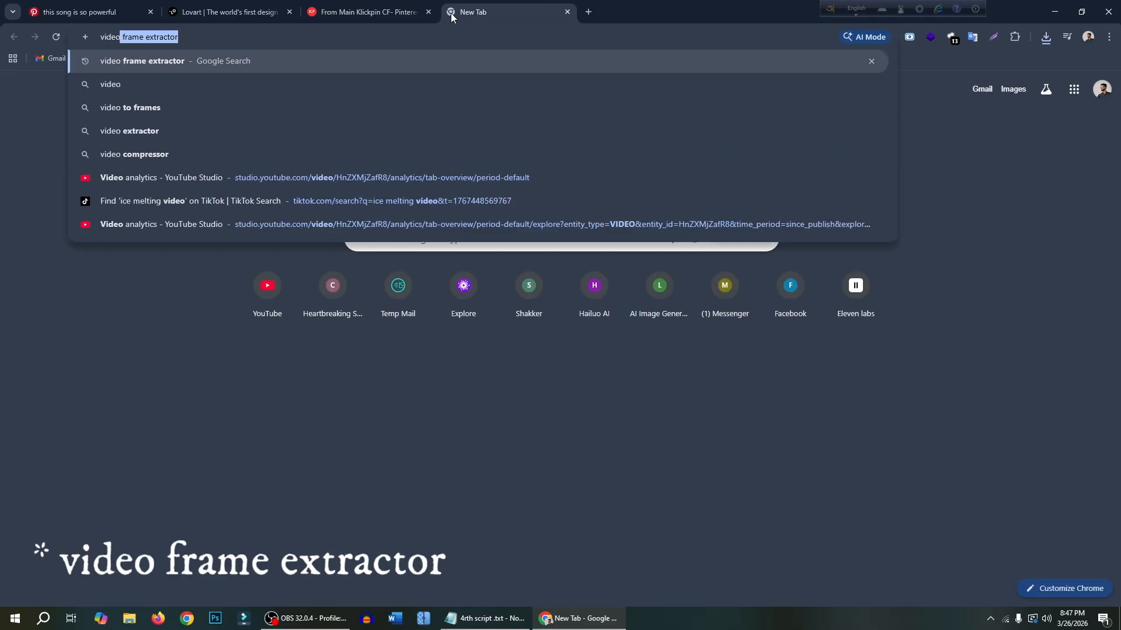
pyautogui.press('Return')
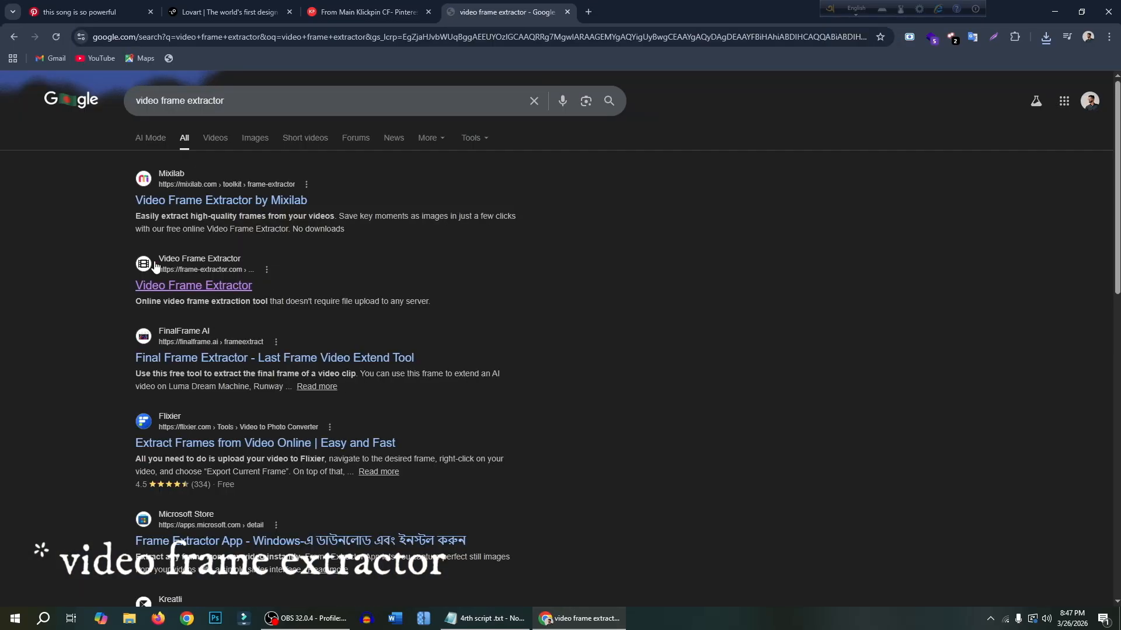
pyautogui.click(197, 289)
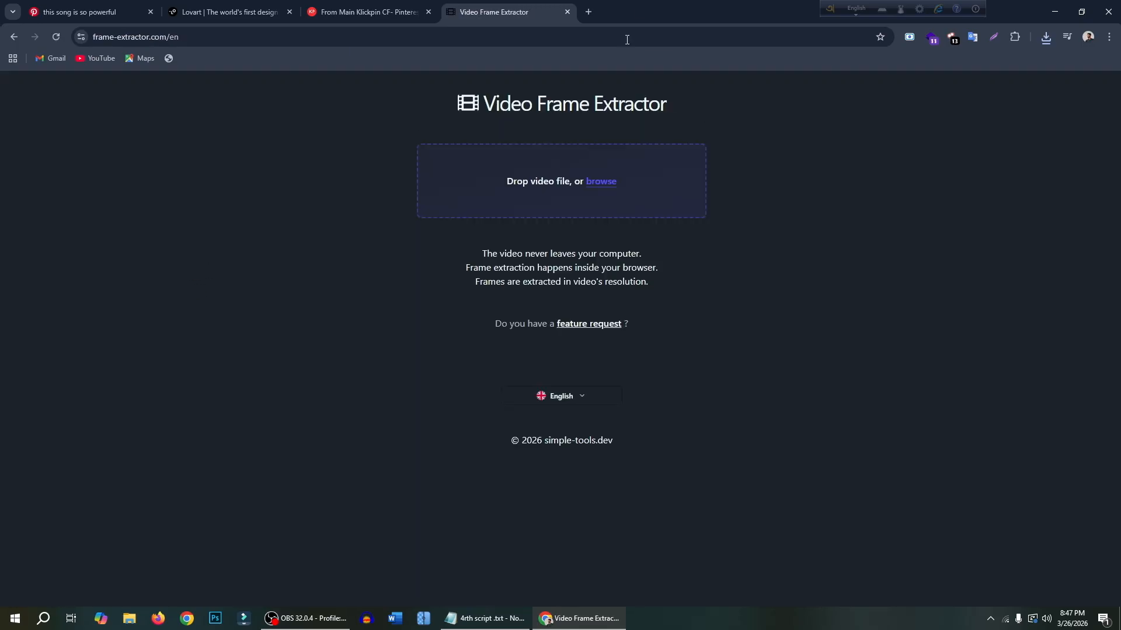
# - Load the downloaded Pinterest video from the desktop into the Video Frame Extractor
pyautogui.moveTo(627, 11); pyautogui.dragTo(619, 113)
pyautogui.moveTo(378, 16); pyautogui.dragTo(617, 274)
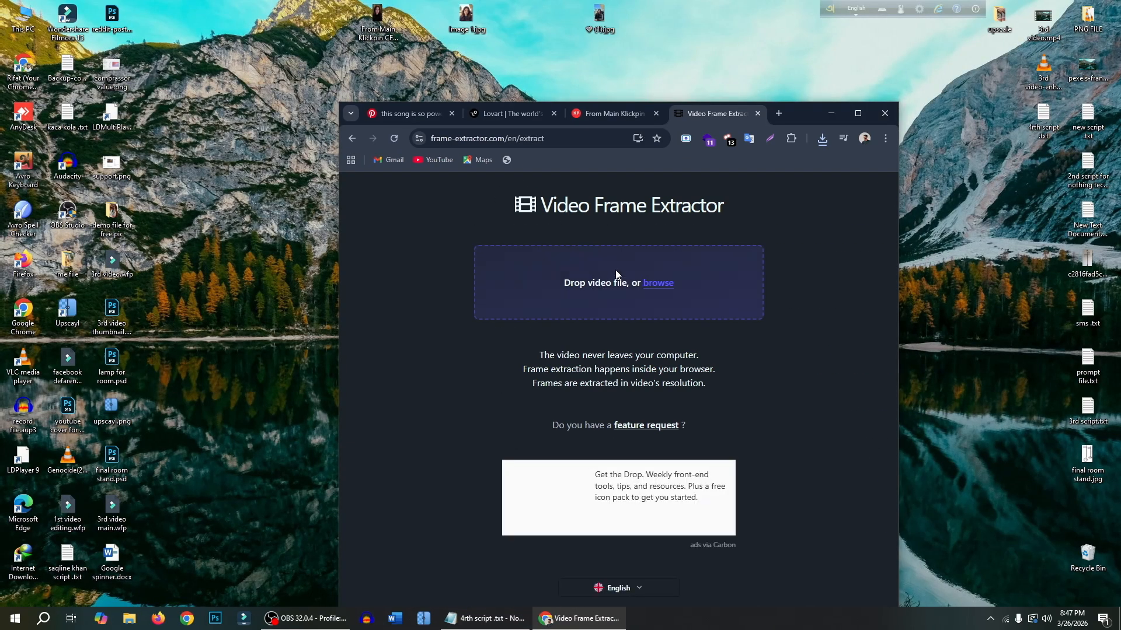
pyautogui.click(854, 112)
# - Set the number of frames to extract to 2 and extract them from the start of the video
pyautogui.scroll(-3, 710, 239)
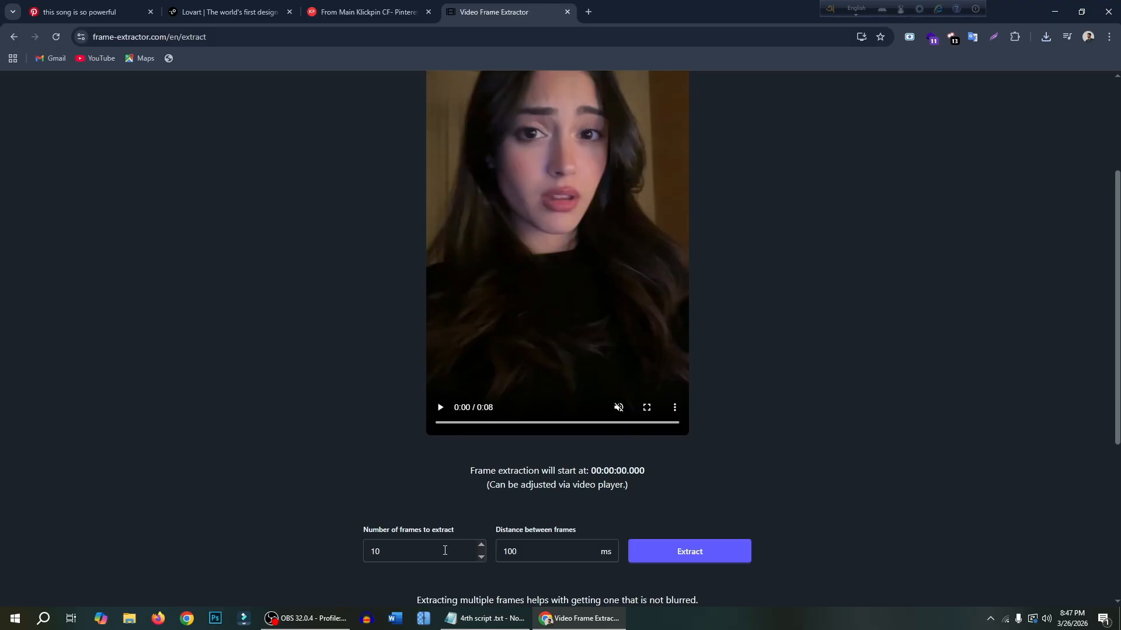
pyautogui.doubleClick(482, 558)
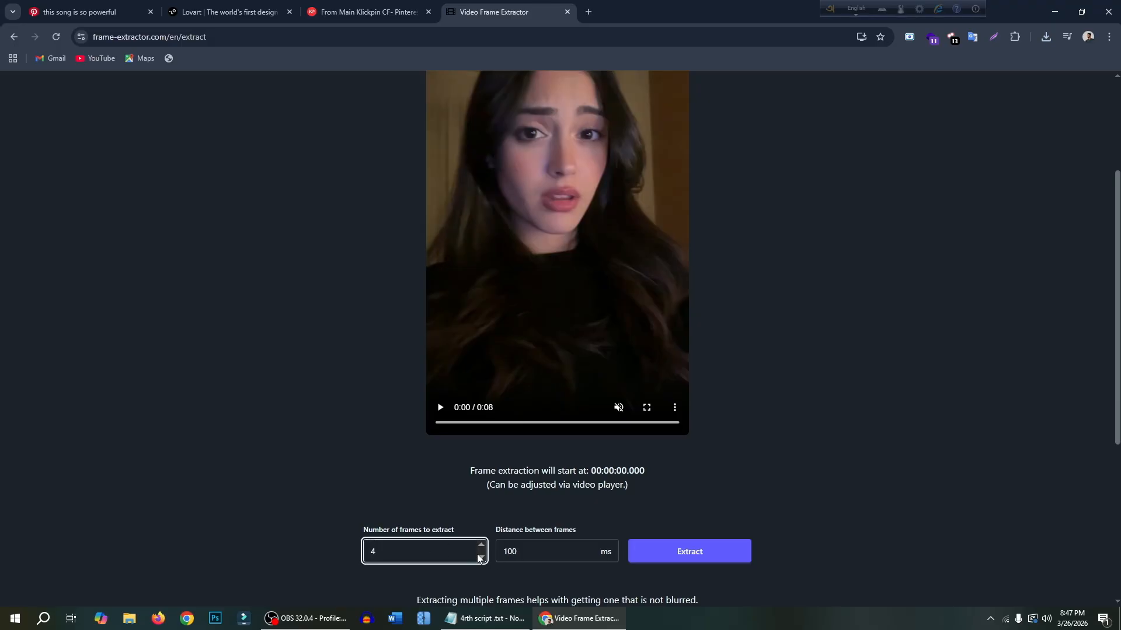
pyautogui.scroll(-2, 653, 420)
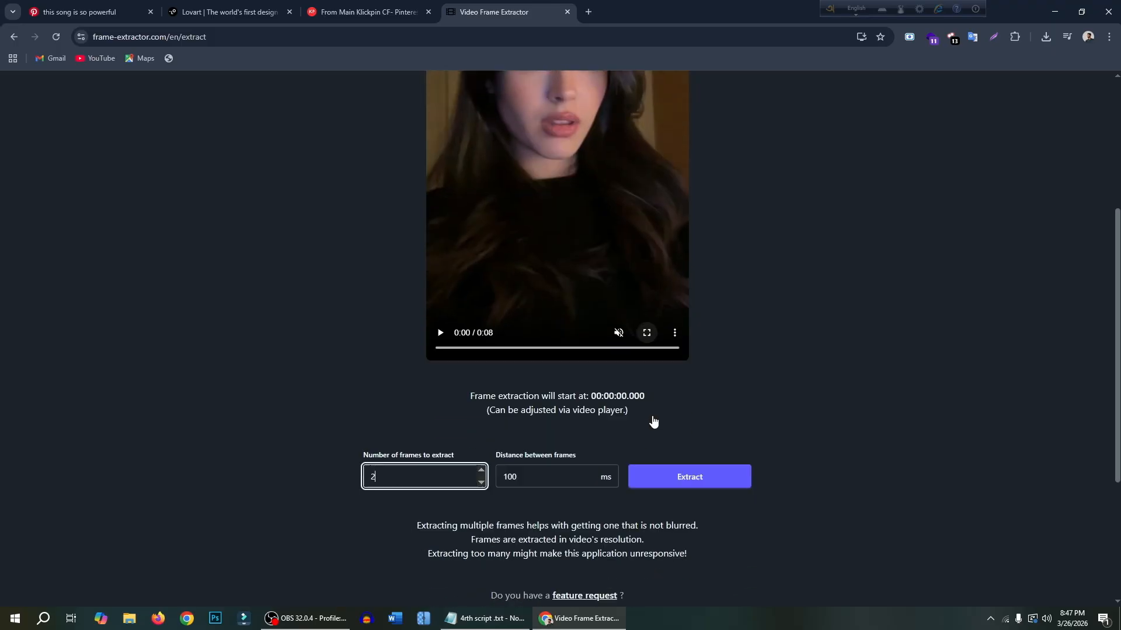
pyautogui.click(700, 436)
pyautogui.scroll(-10, 701, 435)
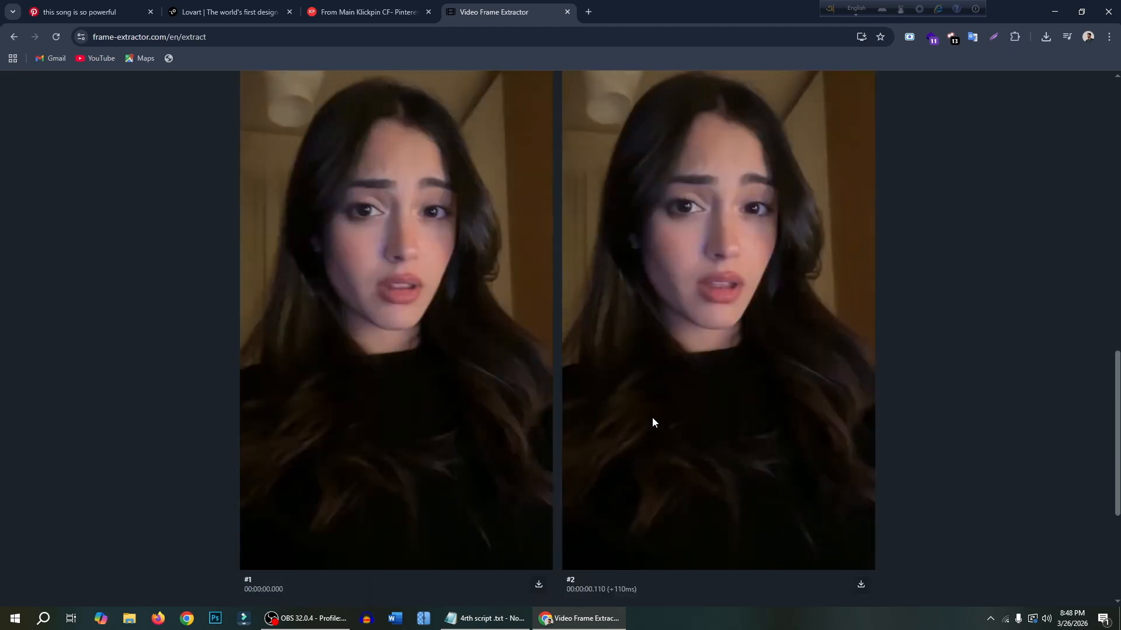
# - Download extracted frame #2 and place a copy of frame-2.png on the desktop
pyautogui.scroll(-2, 756, 379)
pyautogui.click(861, 467)
pyautogui.doubleClick(733, 2)
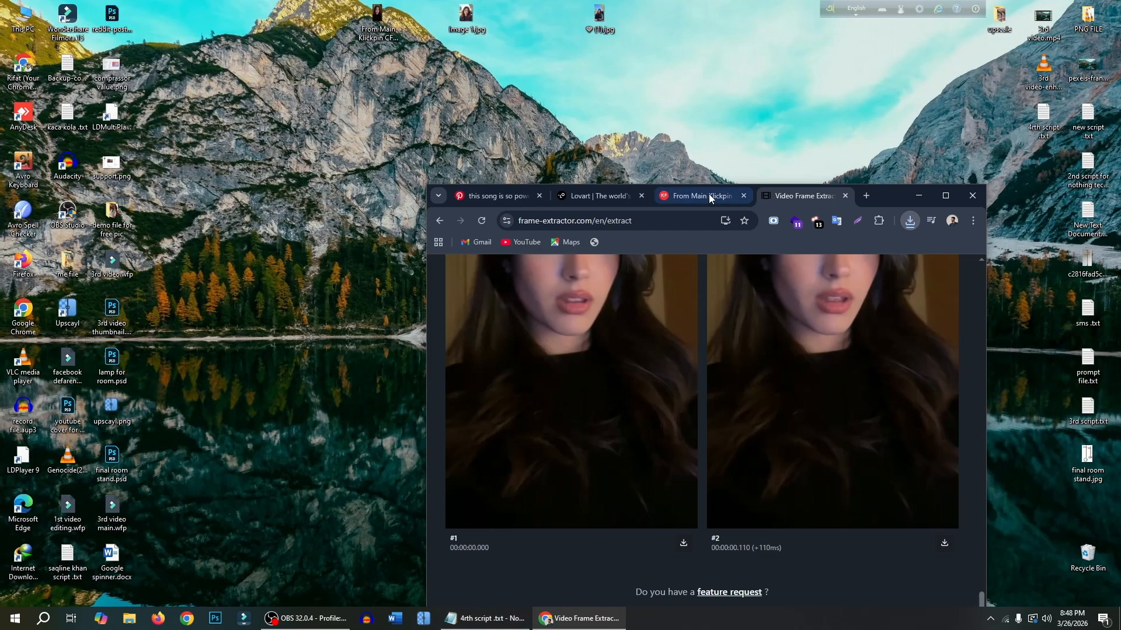
pyautogui.click(909, 220)
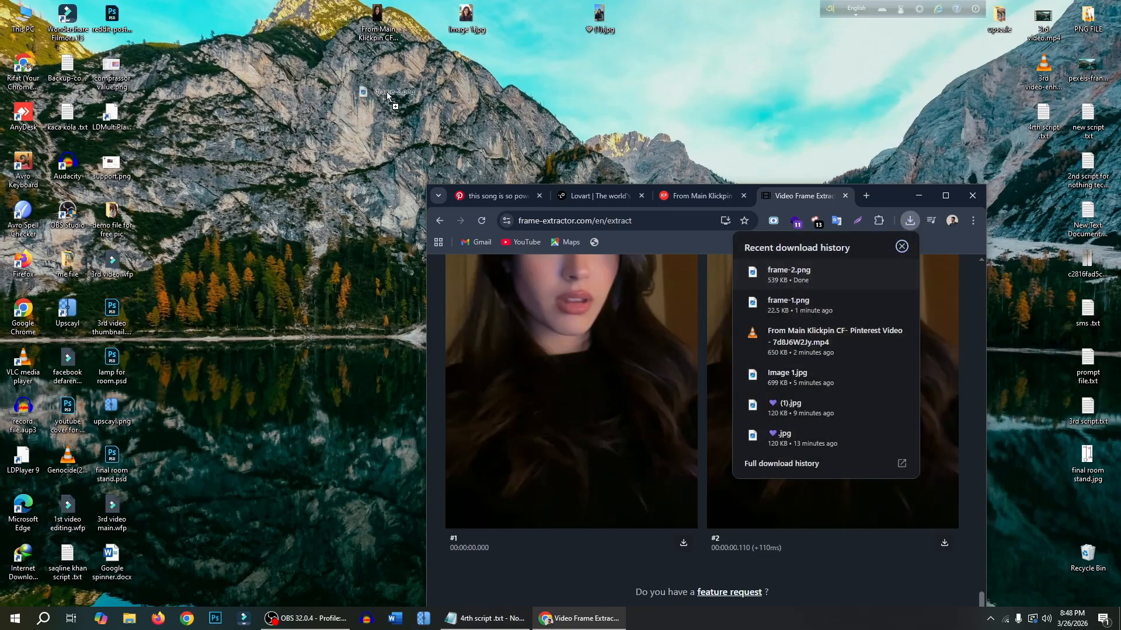
pyautogui.click(945, 196)
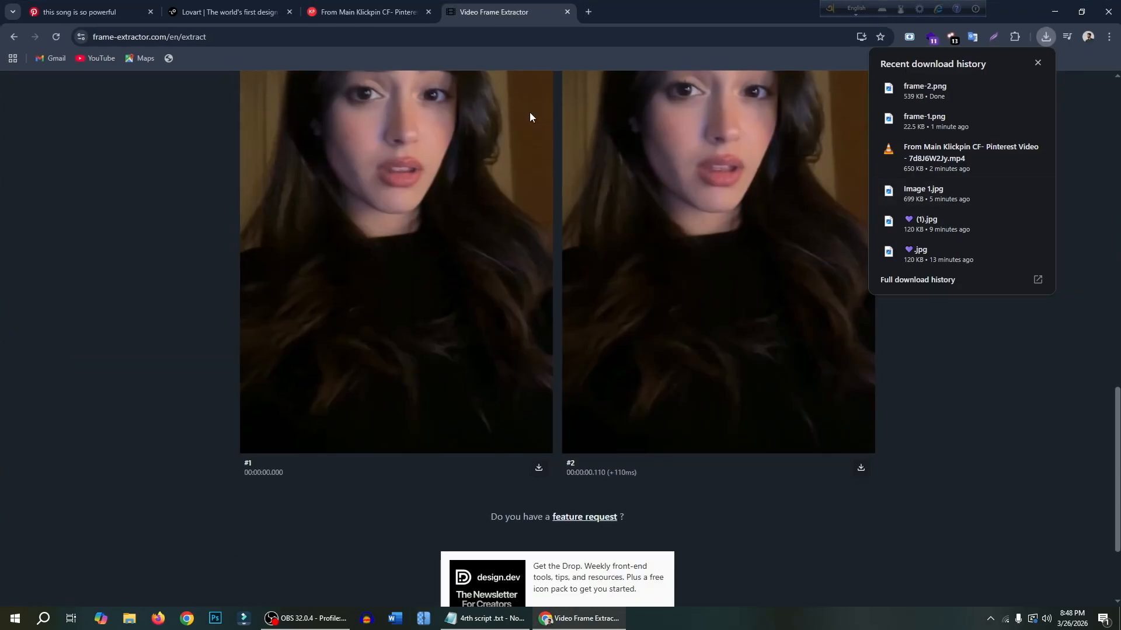
# - Switch to Lovart and add an image generator to the canvas with 2K resolution and 3:4 format
pyautogui.click(193, 4)
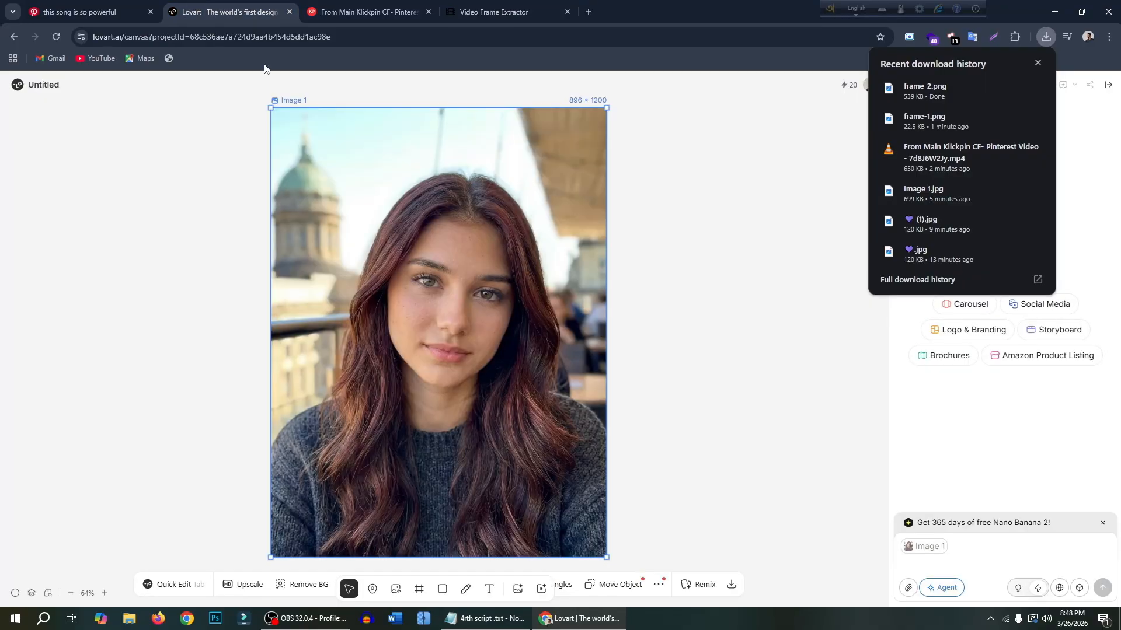
pyautogui.scroll(-5, 582, 259)
pyautogui.scroll(4, 439, 336)
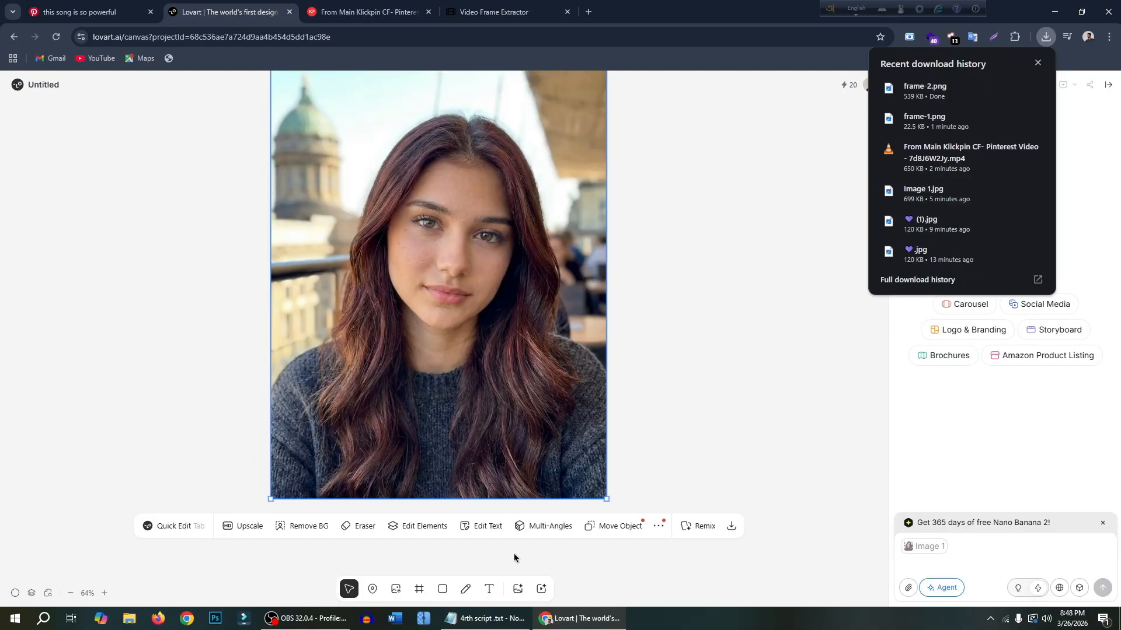
pyautogui.click(518, 589)
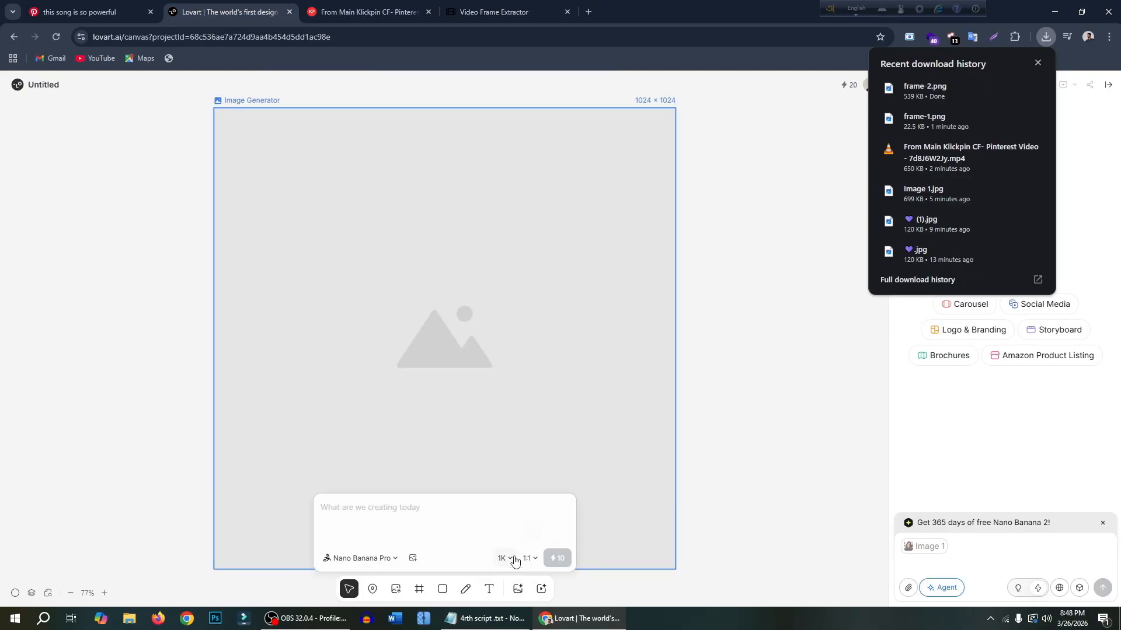
pyautogui.click(508, 560)
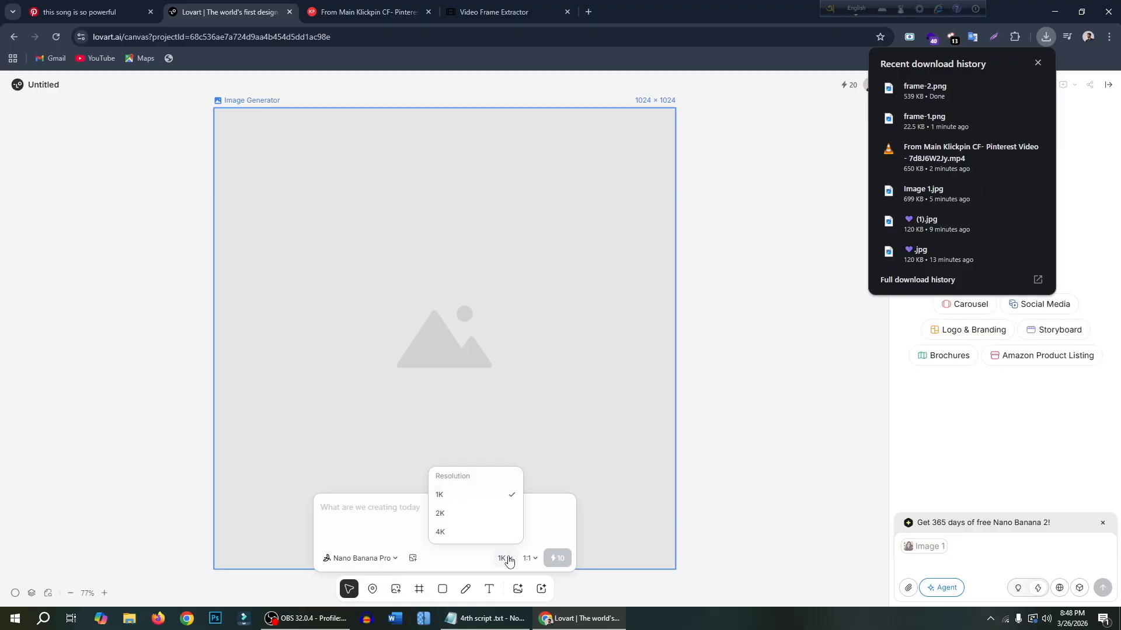
pyautogui.click(475, 513)
pyautogui.click(528, 558)
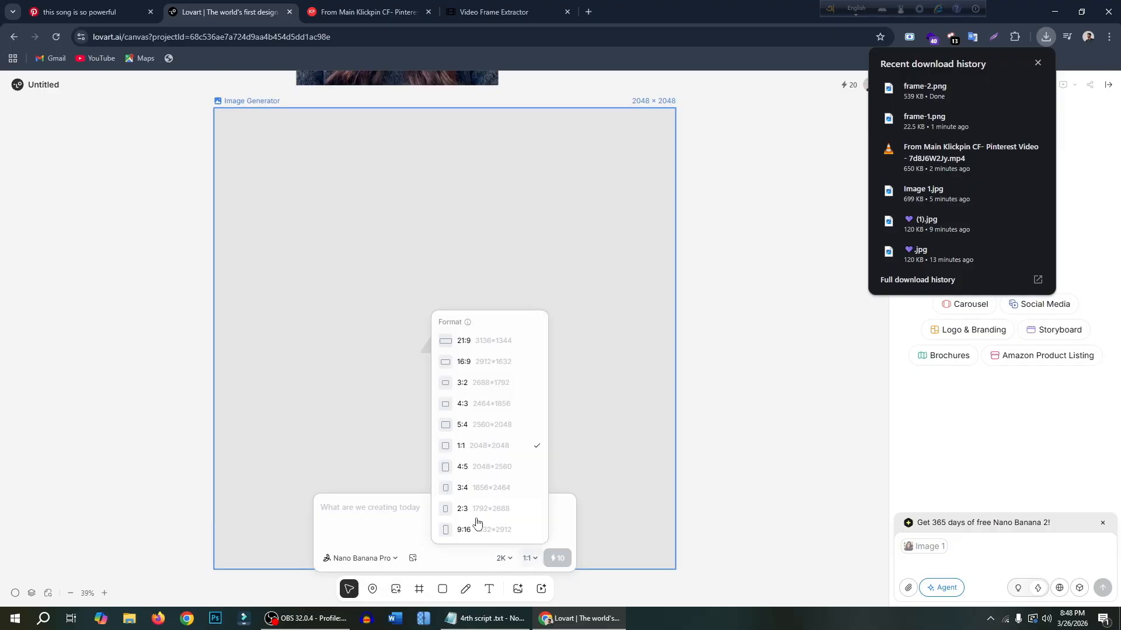
pyautogui.click(484, 490)
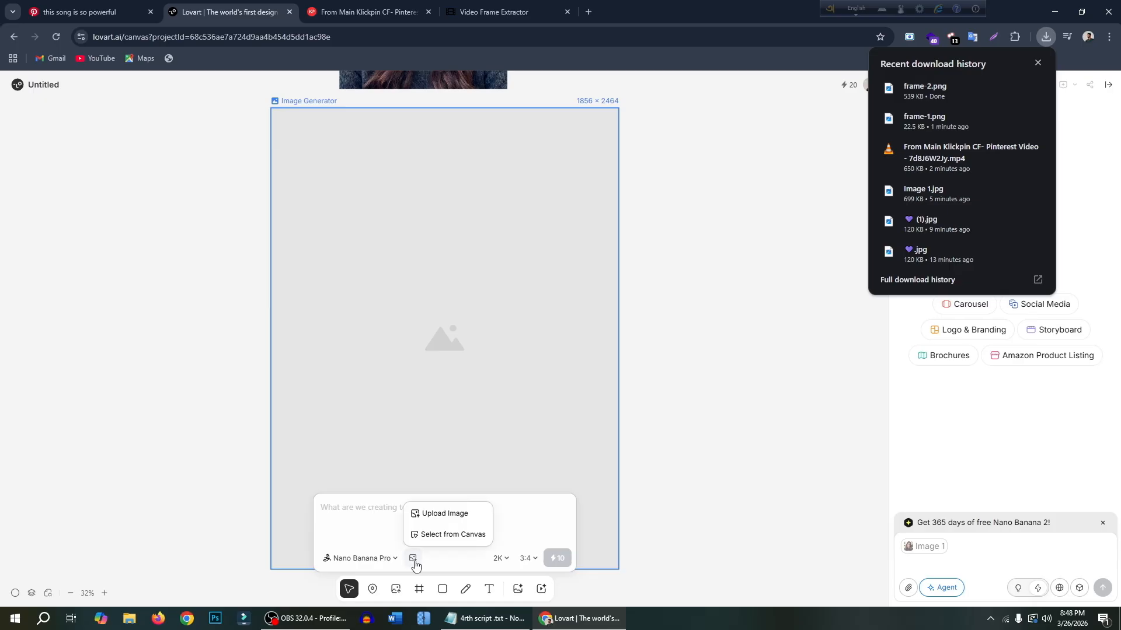
# - Upload frame-2.png and Image 1.jpg from Downloads as reference images for the image generator
pyautogui.click(439, 515)
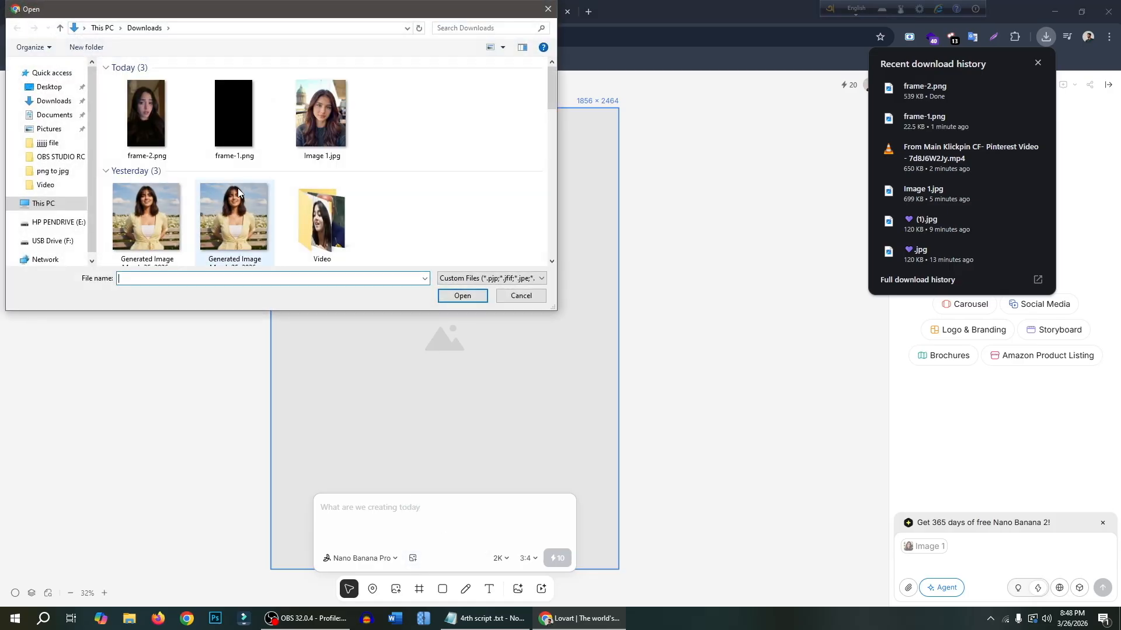
pyautogui.click(329, 125)
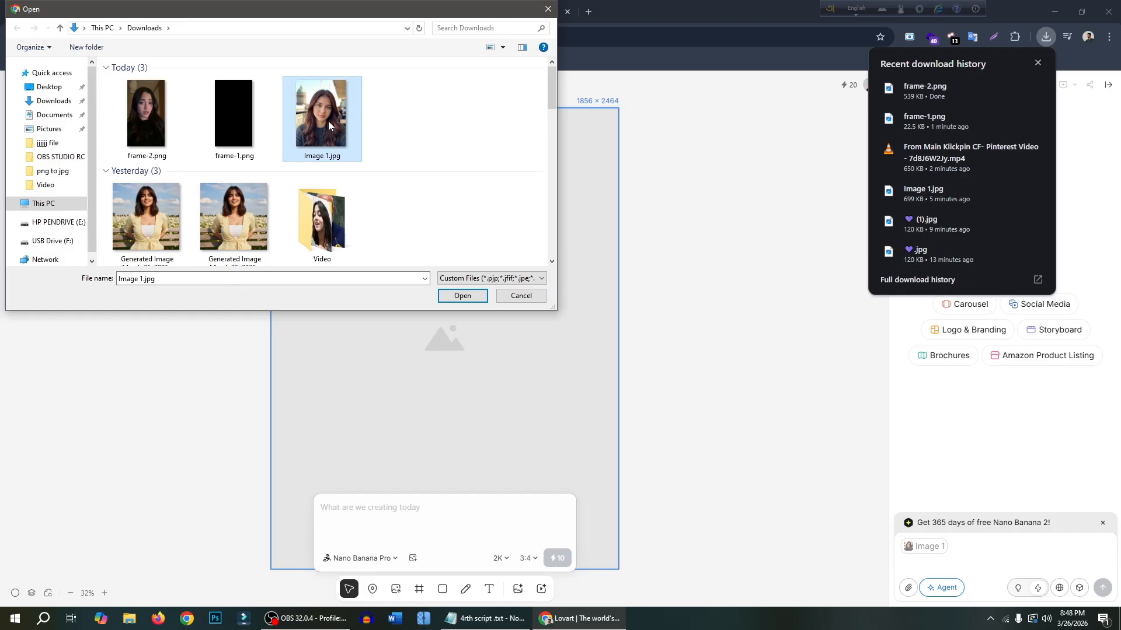
pyautogui.keyDown('ctrl'); pyautogui.click(145, 111); pyautogui.keyUp('ctrl')
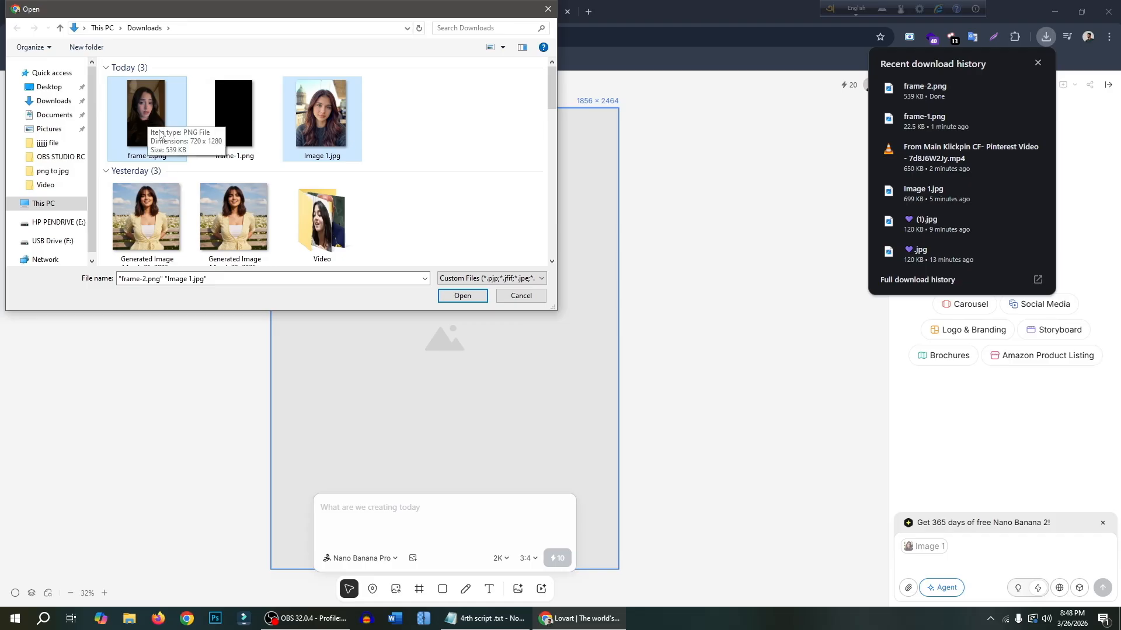
pyautogui.click(463, 296)
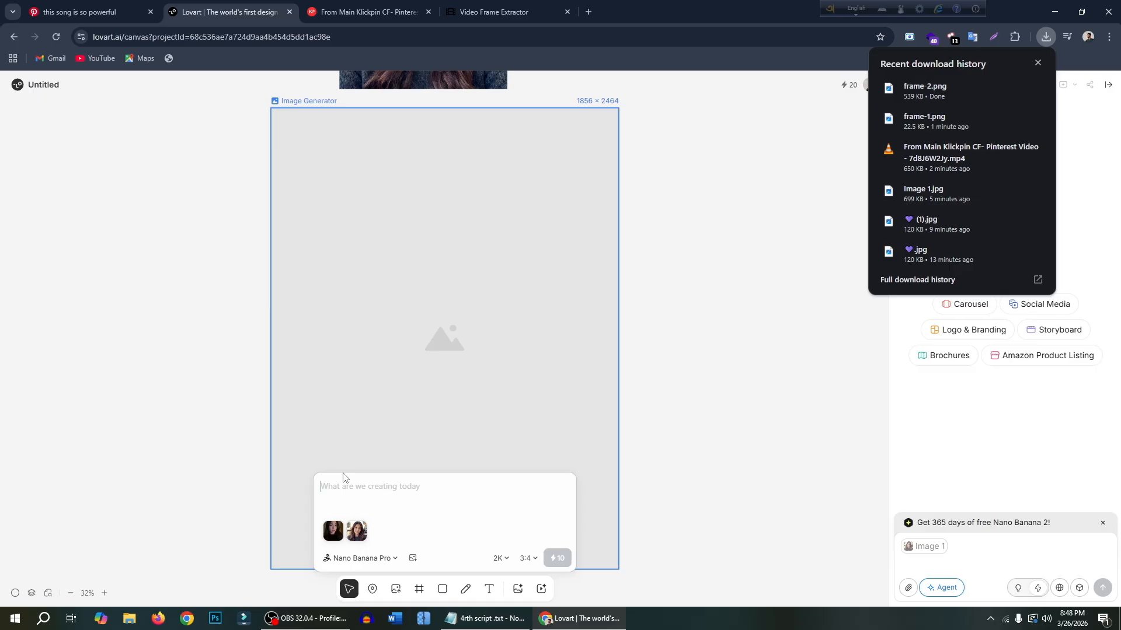
# - Enter the prompt "image2 posing and dressing like image1", generate the image and skip the upgrade offer
pyautogui.write('I')
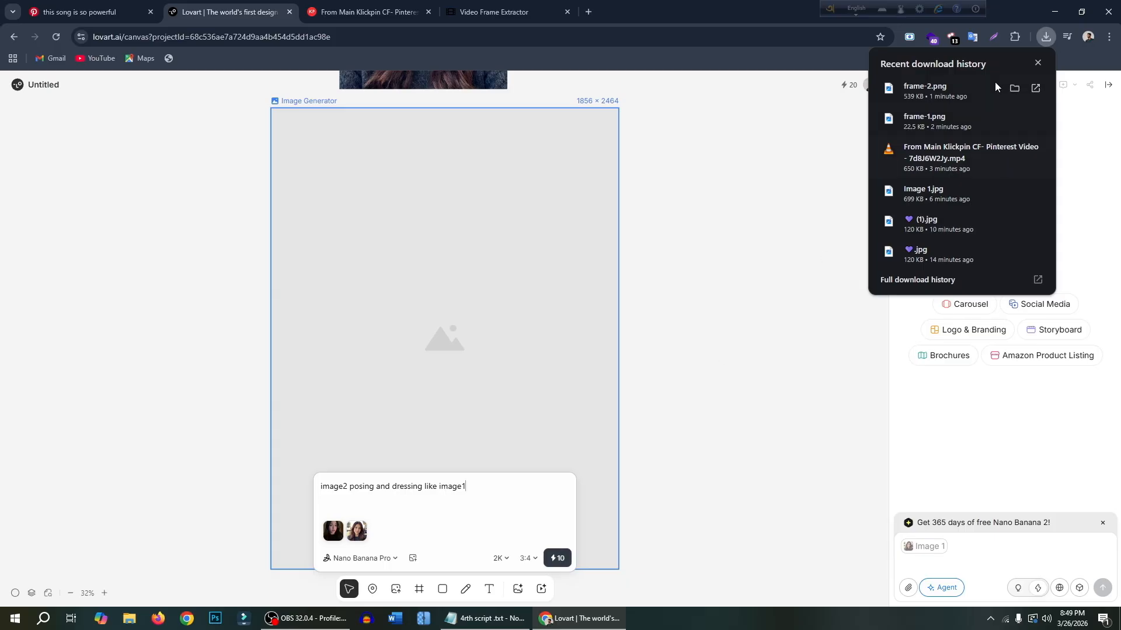
pyautogui.click(1038, 63)
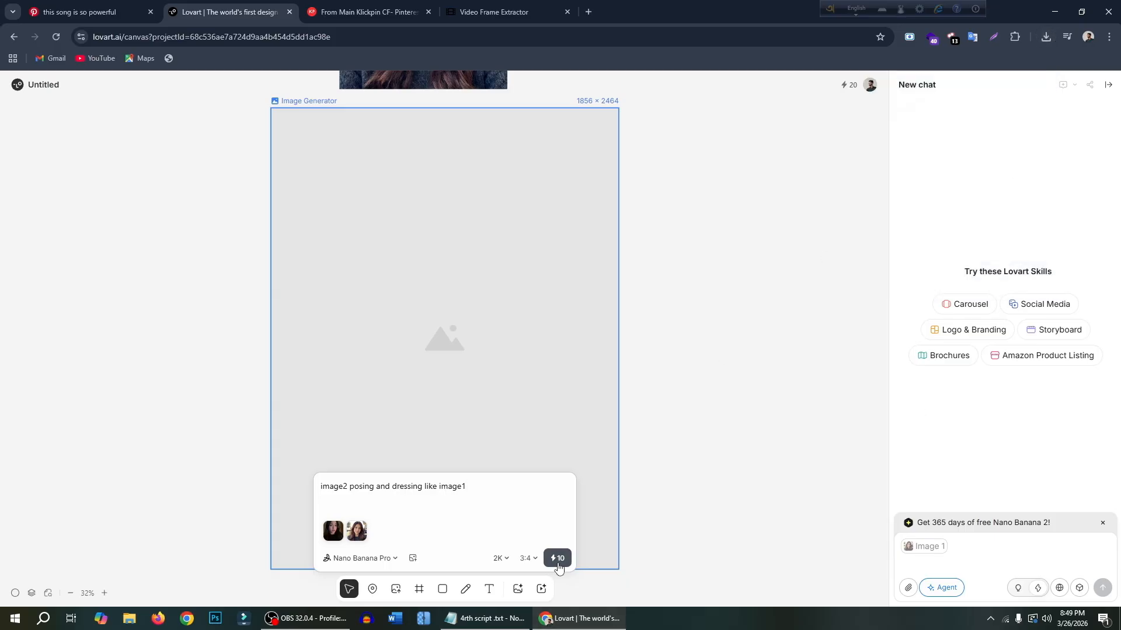
pyautogui.click(557, 559)
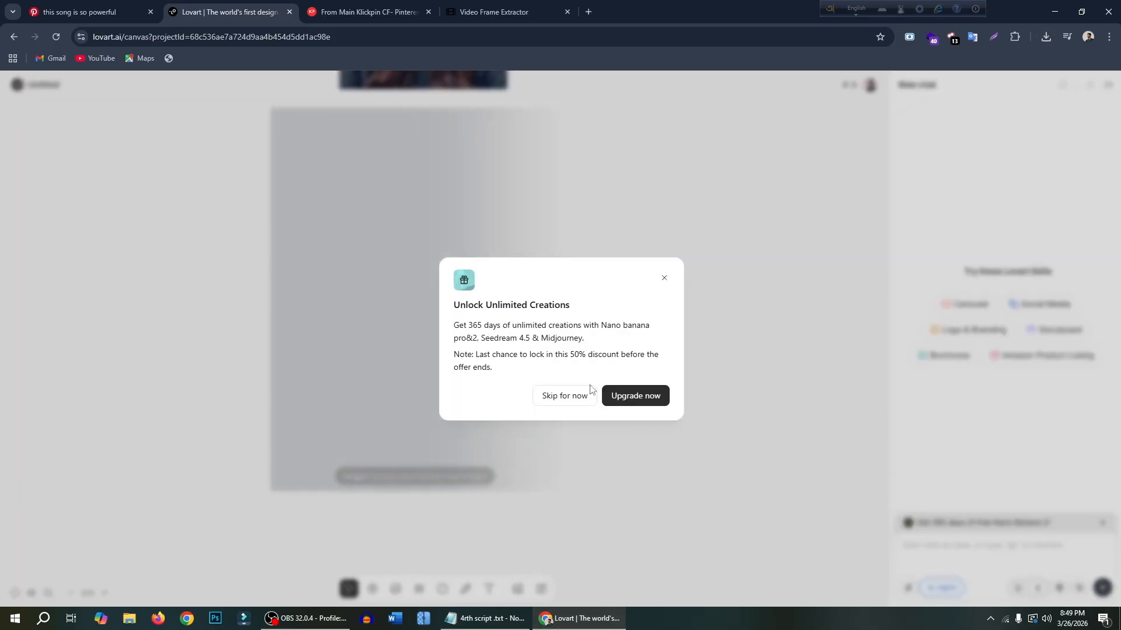
pyautogui.click(562, 394)
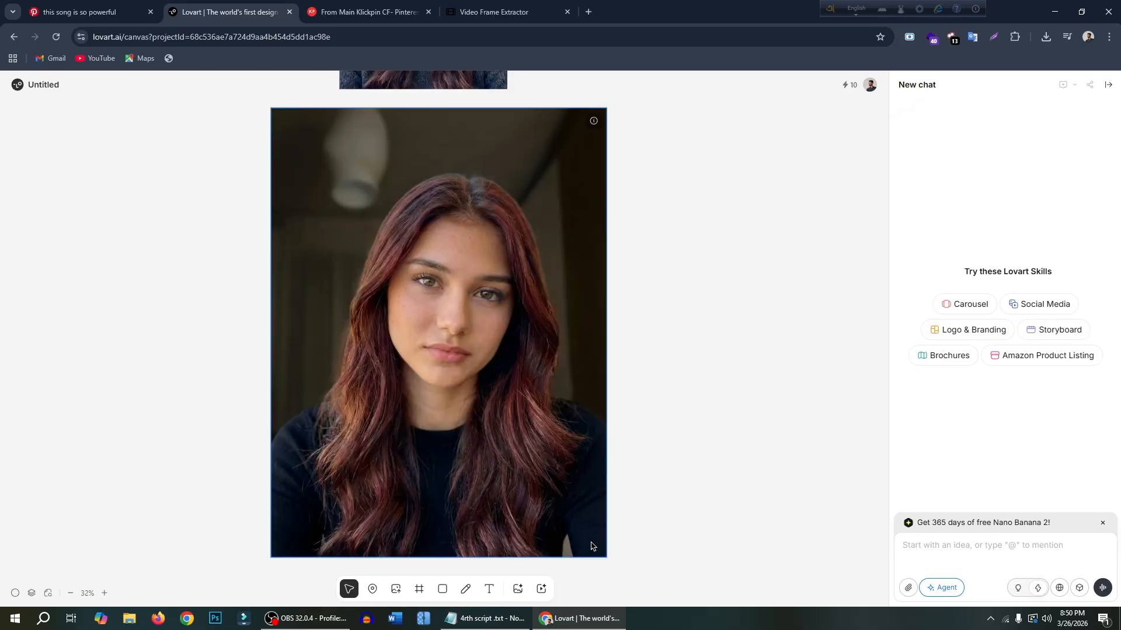
# - Select the newly generated portrait on the canvas, download it and check it in the download history
pyautogui.click(534, 422)
pyautogui.click(731, 588)
pyautogui.click(1045, 37)
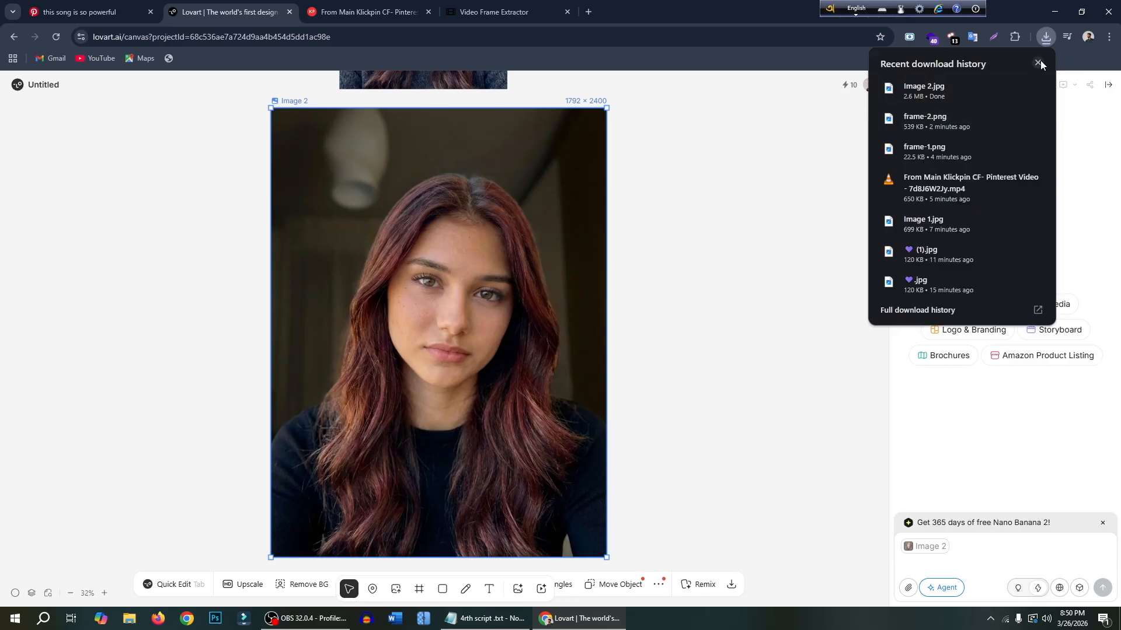
pyautogui.click(1038, 63)
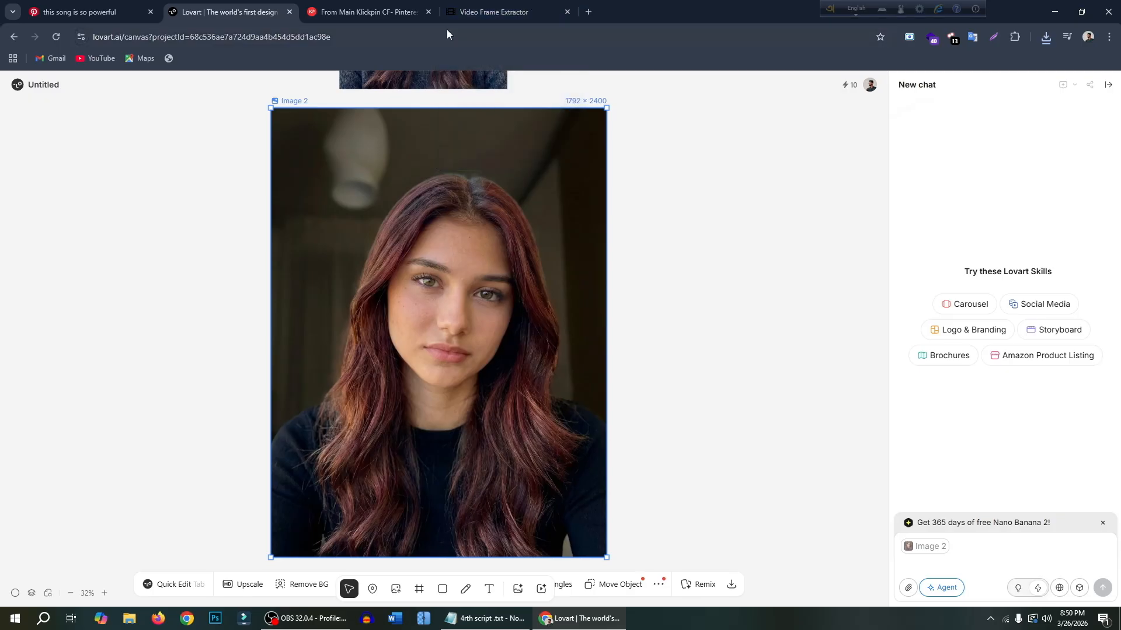
# - Search Google for "kie api" in a new browser tab and open the kie.ai website
pyautogui.click(473, 19)
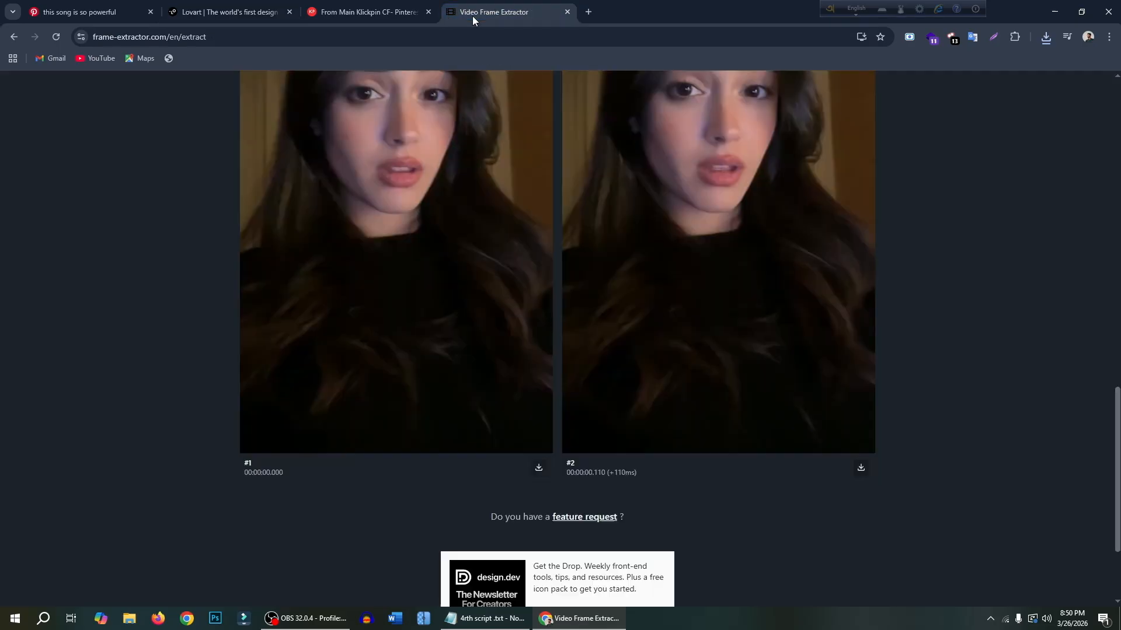
pyautogui.click(586, 13)
pyautogui.click(493, 237)
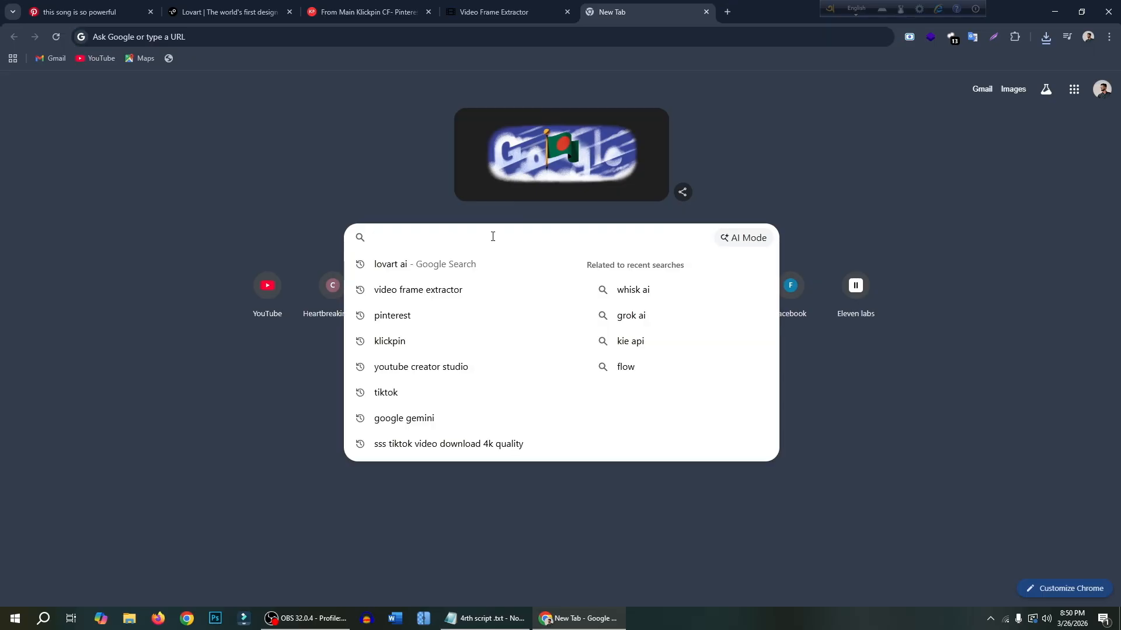
pyautogui.write('kie')
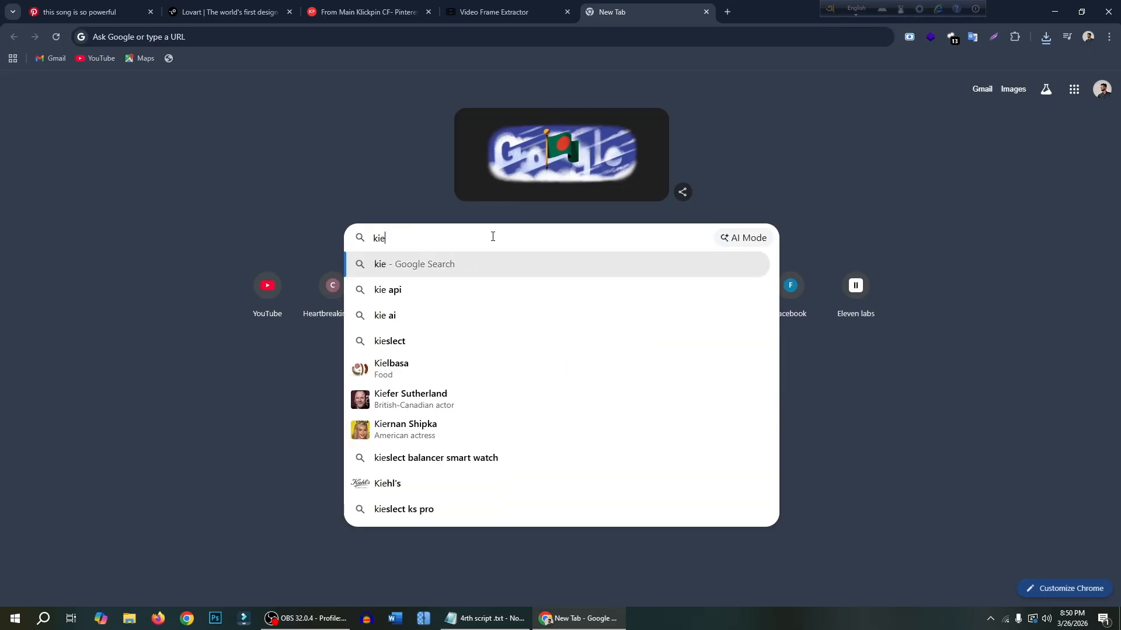
pyautogui.press('Down')
pyautogui.press('Return')
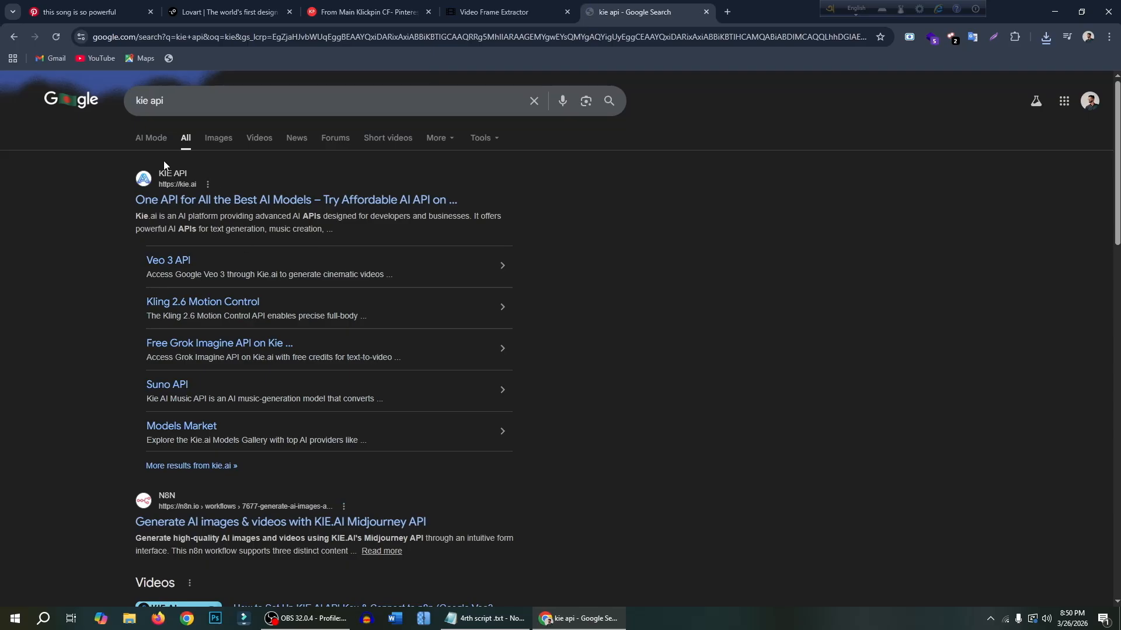
pyautogui.click(176, 200)
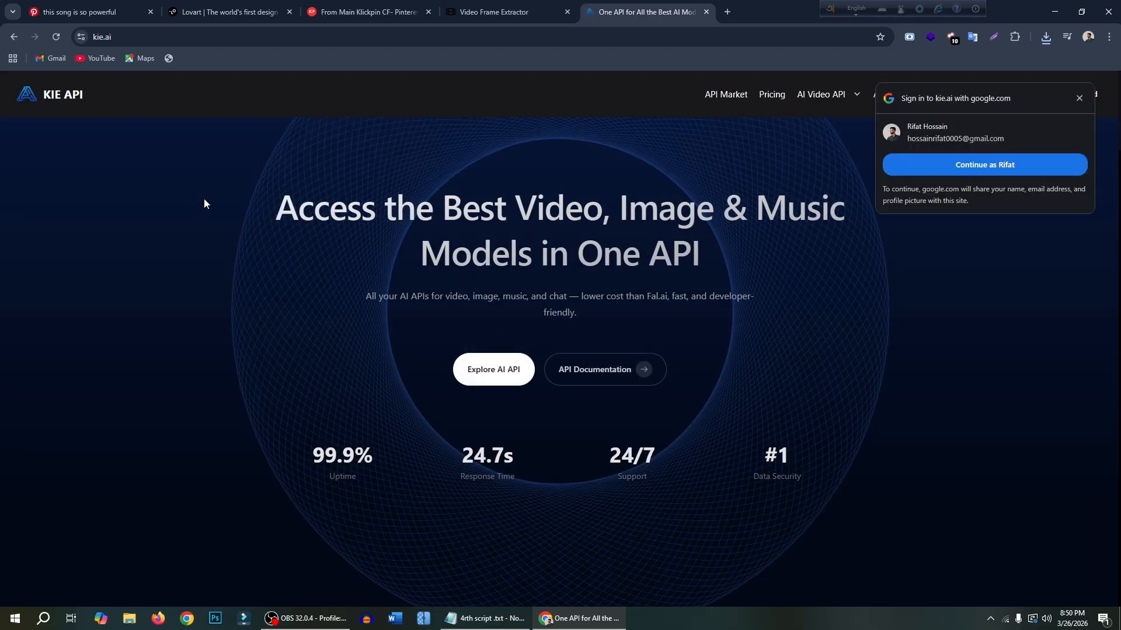
# - Sign in to kie.ai with the suggested Google account
pyautogui.click(960, 162)
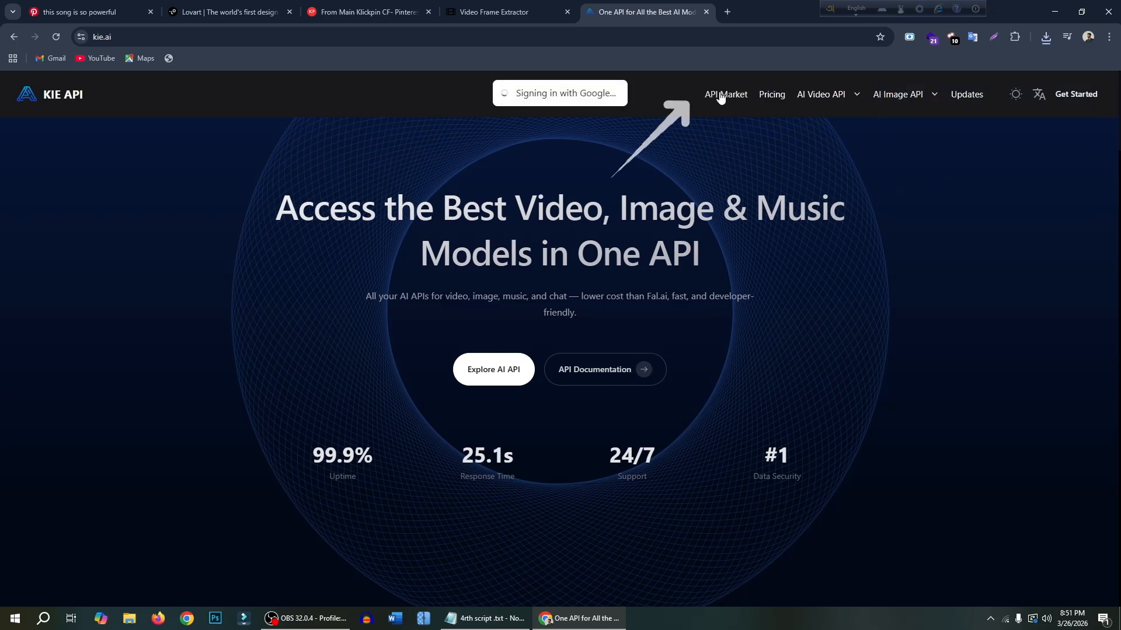
pyautogui.click(490, 356)
pyautogui.click(982, 163)
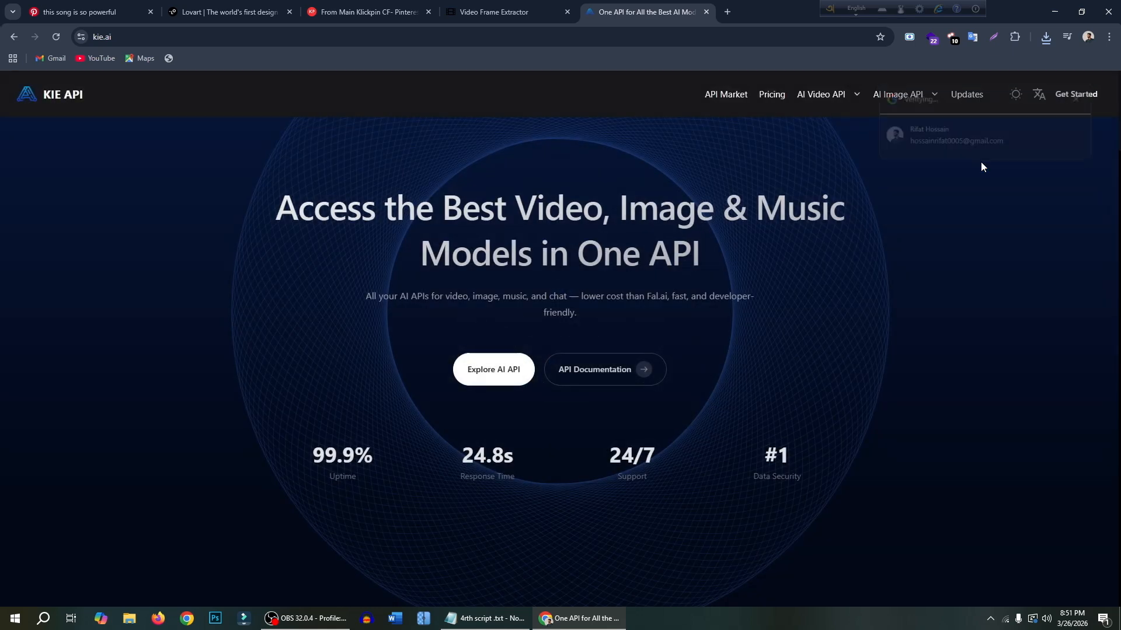
# - Open the API market and search its models for "motion control"
pyautogui.click(727, 94)
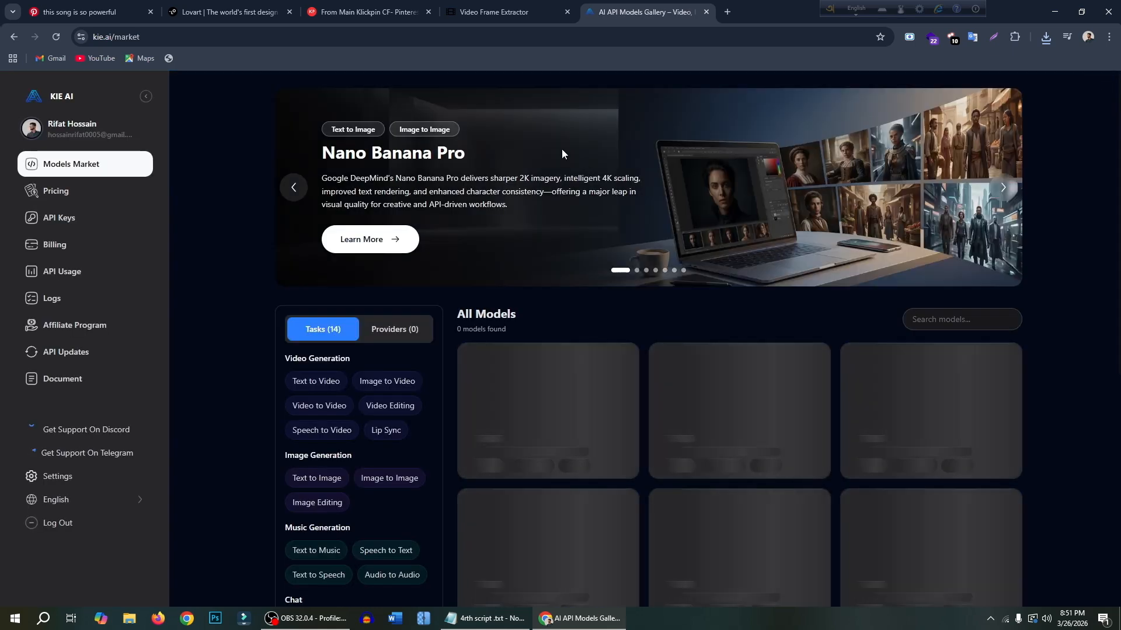
pyautogui.click(932, 319)
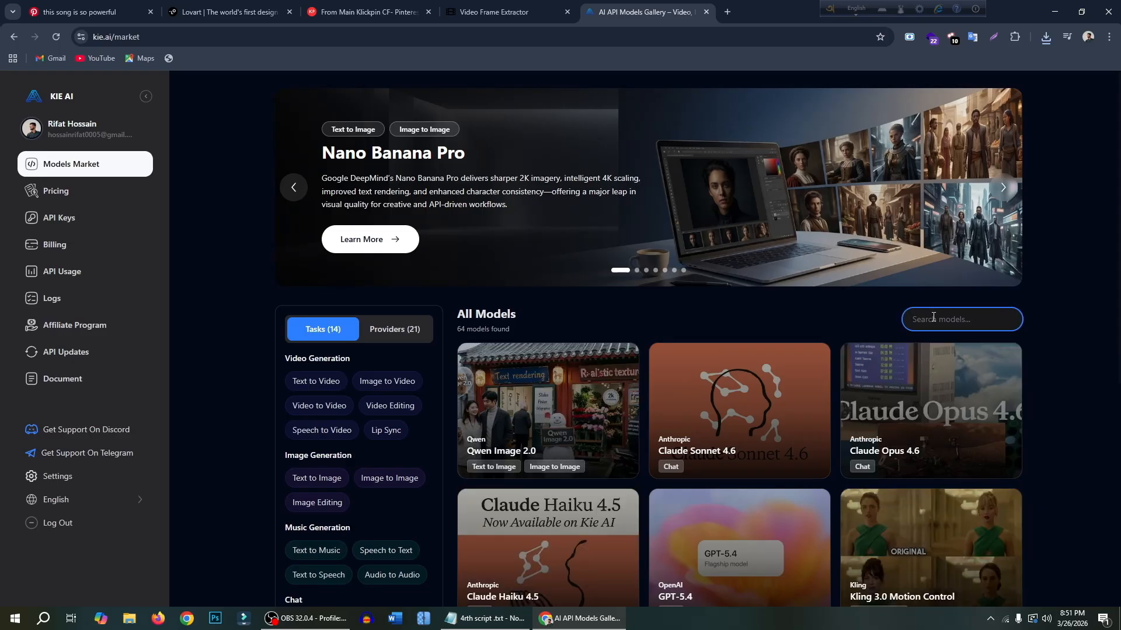
pyautogui.write('motion control')
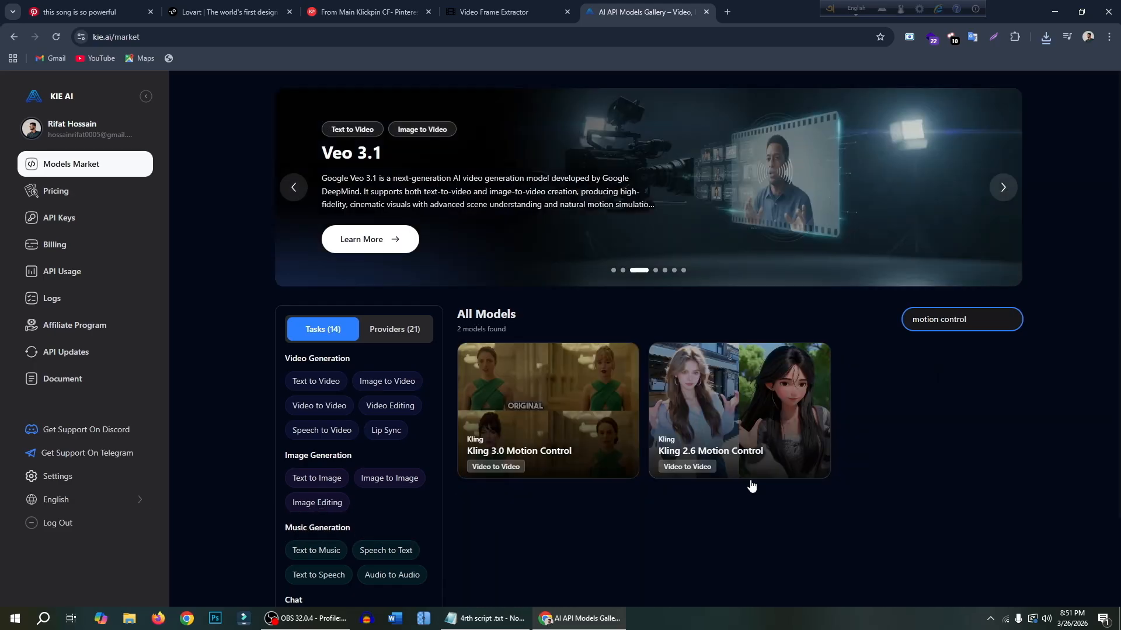
# - Open the Kling 2.6 Motion Control model page and close the models gallery
pyautogui.moveTo(498, 440)
pyautogui.moveTo(715, 426)
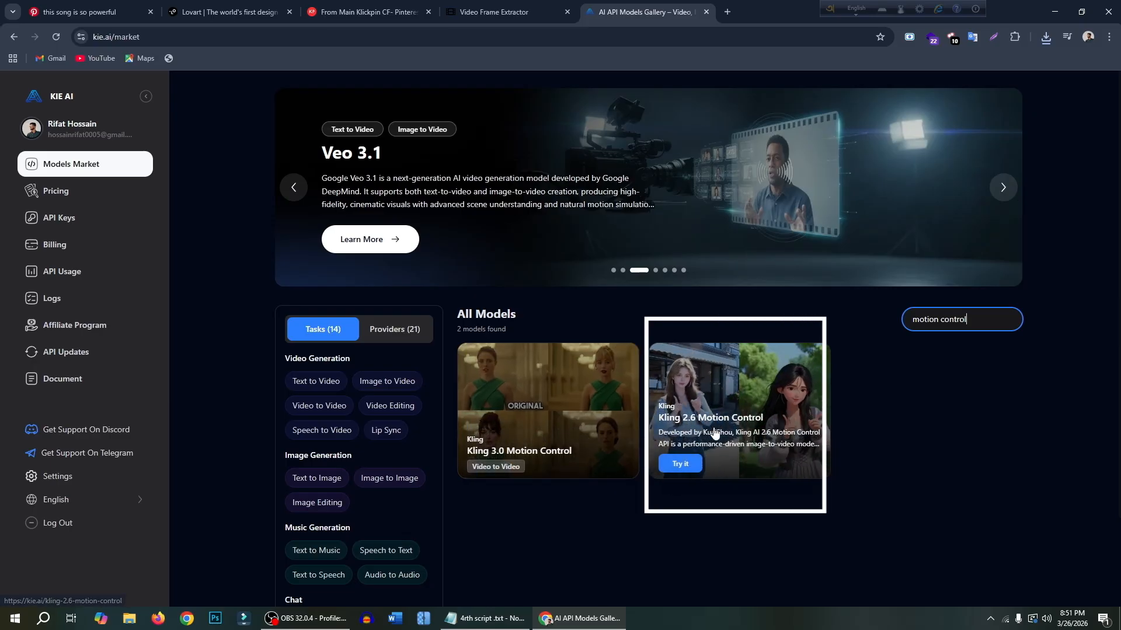
pyautogui.click(736, 394)
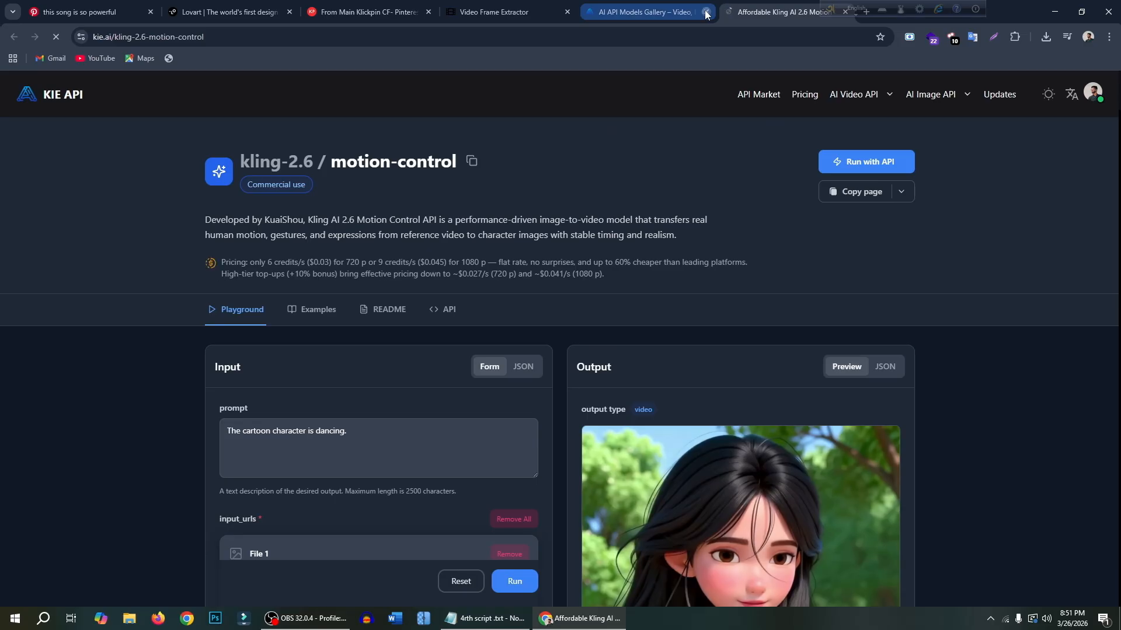
pyautogui.click(705, 13)
# - Replace the sample reference image in input_urls with Image 2.jpg from Downloads
pyautogui.scroll(-5, 465, 340)
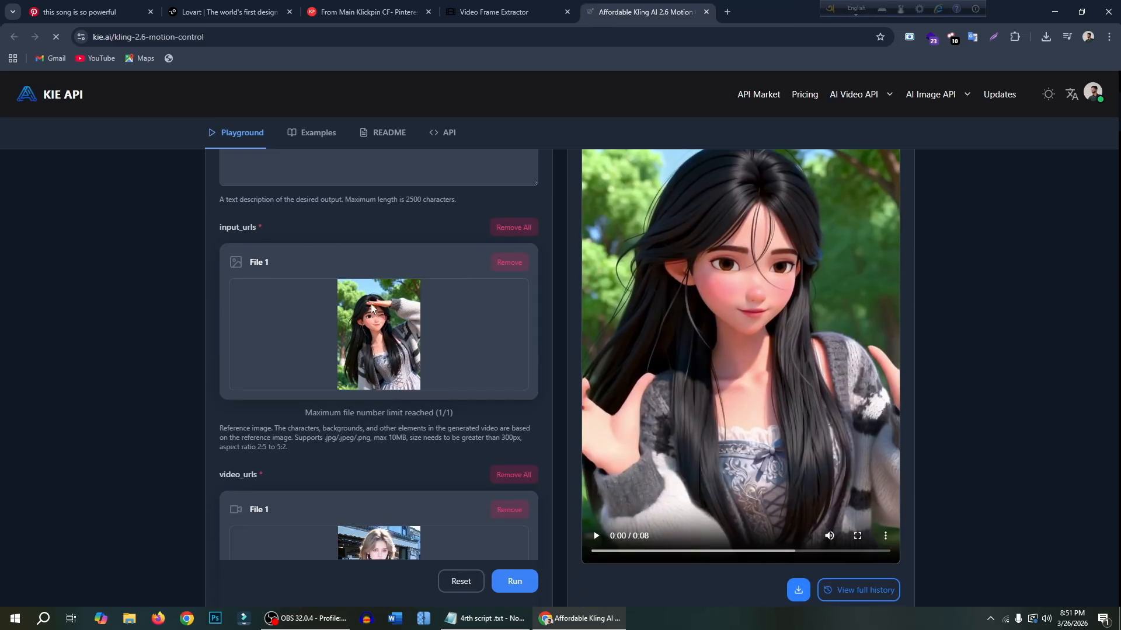
pyautogui.click(510, 263)
pyautogui.click(363, 349)
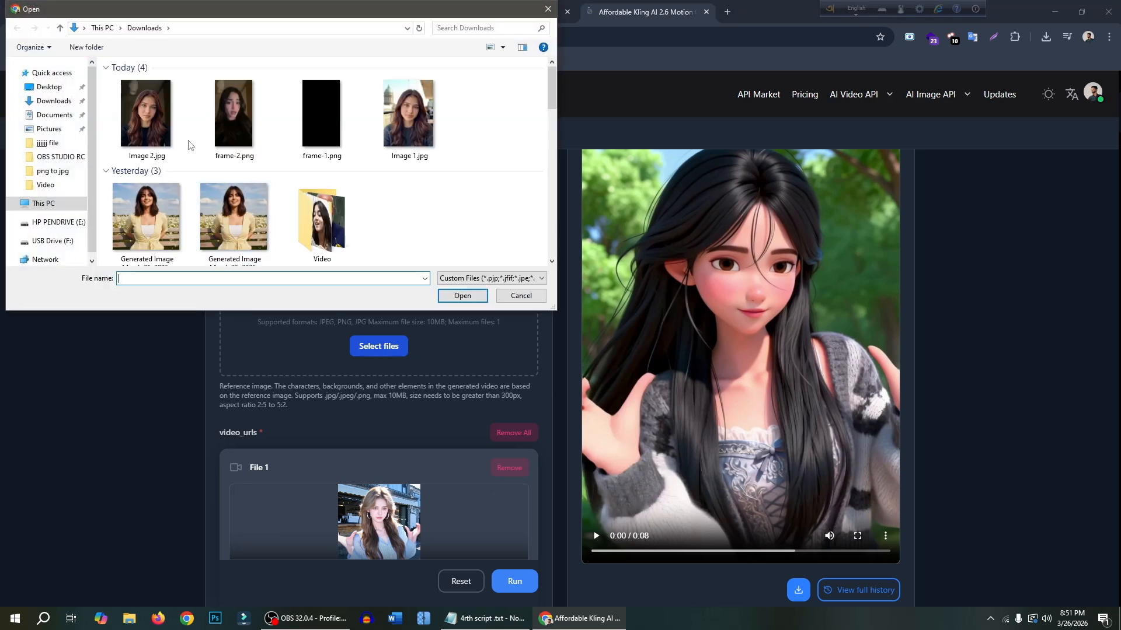
pyautogui.click(142, 123)
pyautogui.click(461, 296)
# - Replace the sample reference video in video_urls with the downloaded Pinterest MP4 from Downloads
pyautogui.scroll(-2, 457, 298)
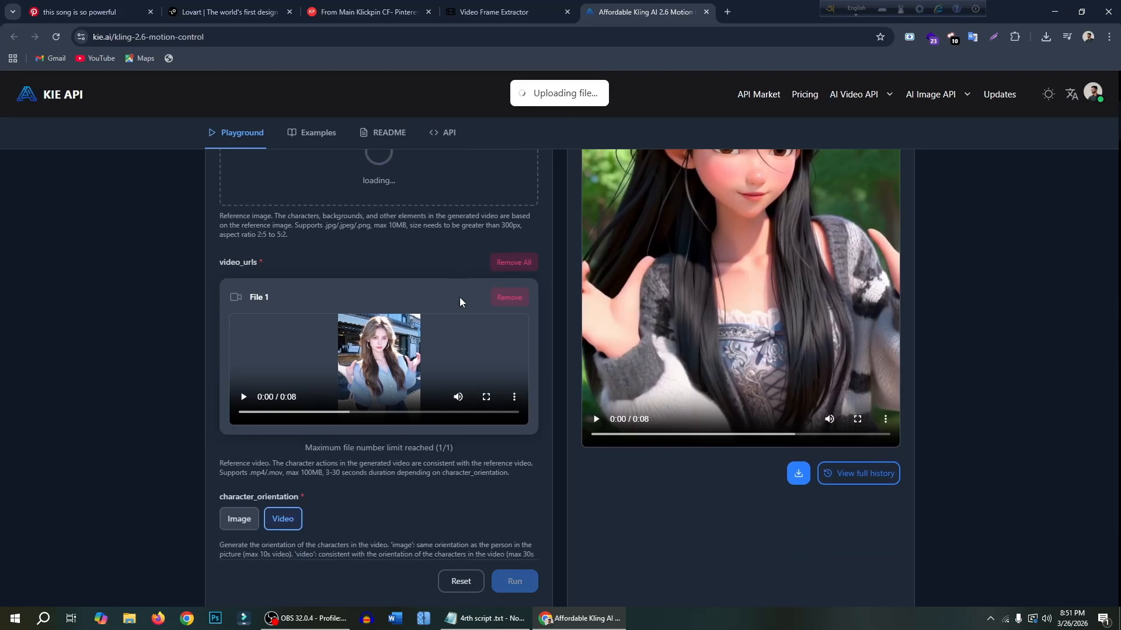
pyautogui.click(509, 297)
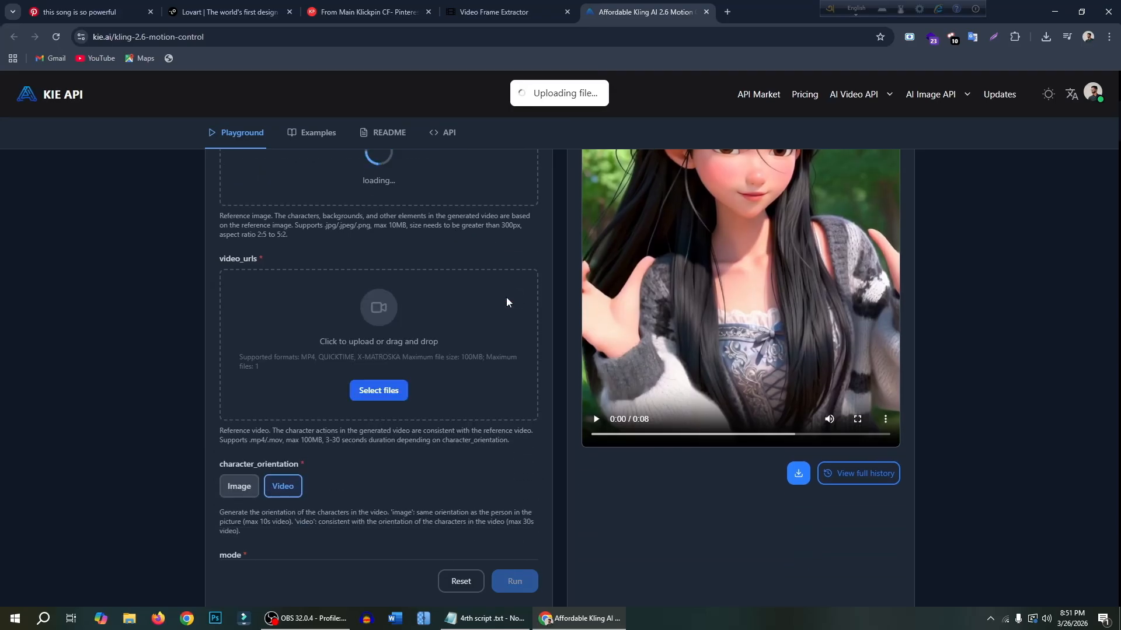
pyautogui.click(386, 400)
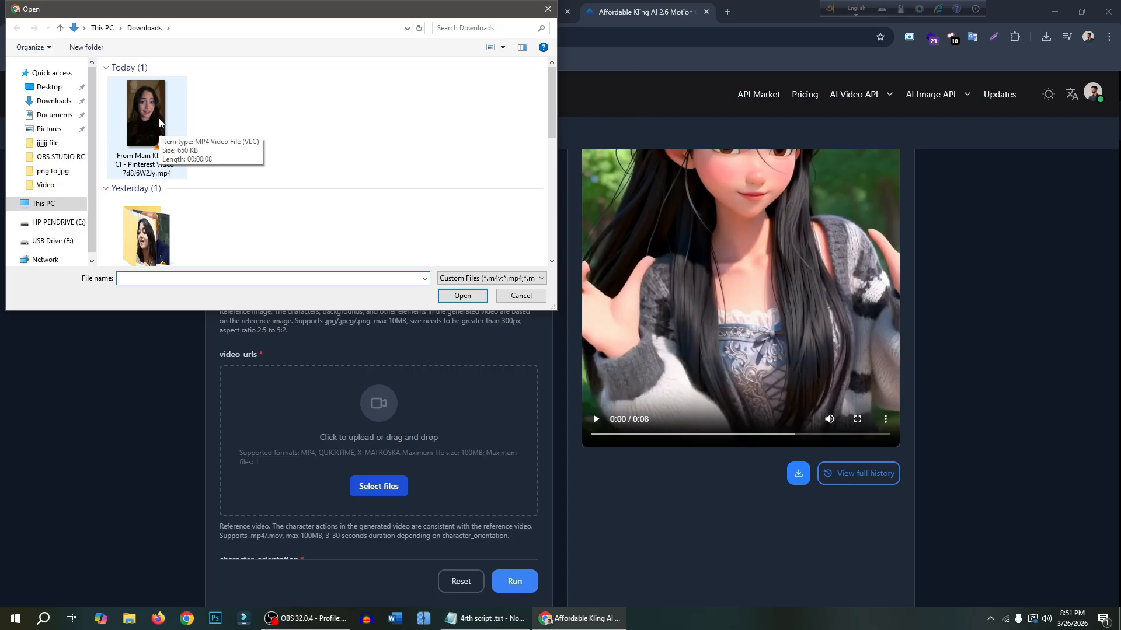
pyautogui.click(142, 109)
pyautogui.click(461, 295)
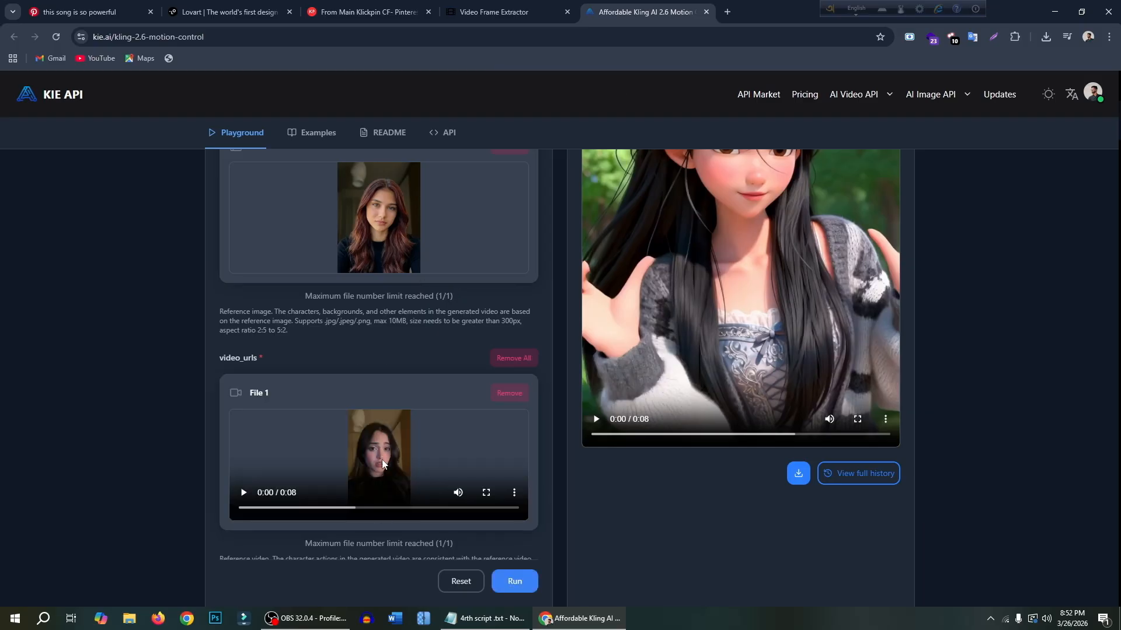
# - Review the reference image, reference video, character orientation and resolution mode, and run the motion control video generation
pyautogui.scroll(-1, 382, 460)
pyautogui.scroll(2, 421, 411)
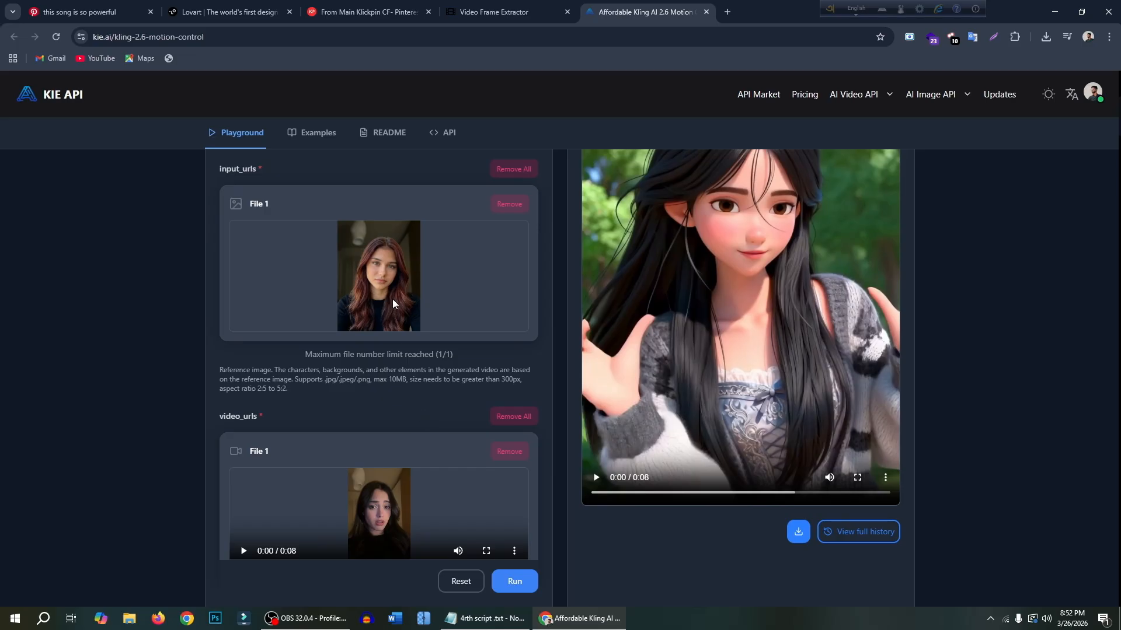
pyautogui.scroll(-1, 397, 326)
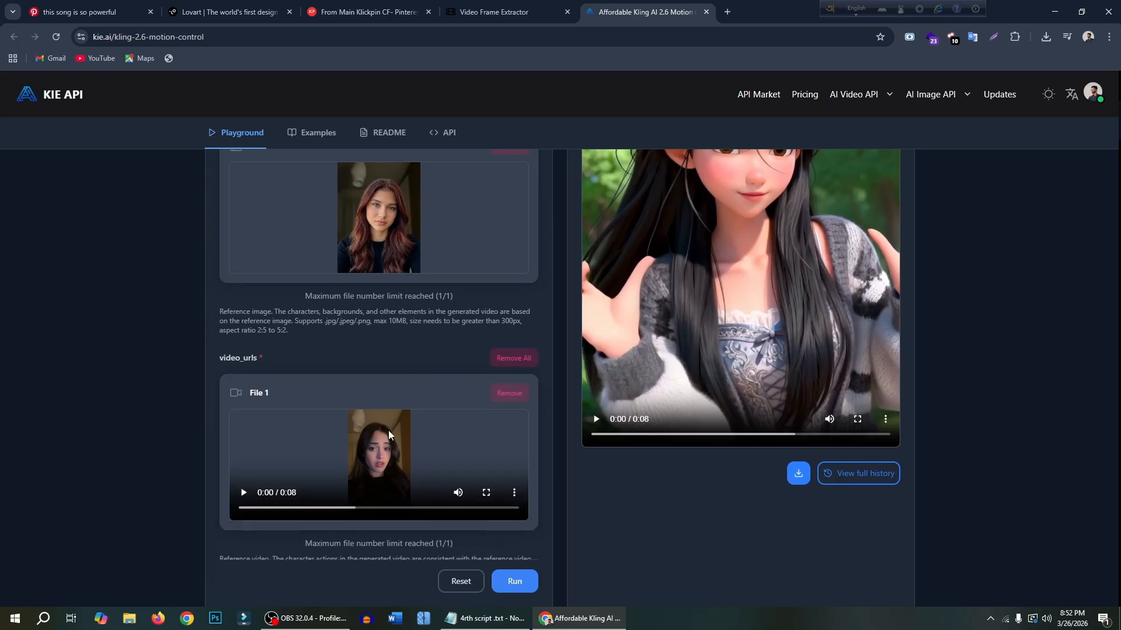
pyautogui.scroll(-3, 401, 438)
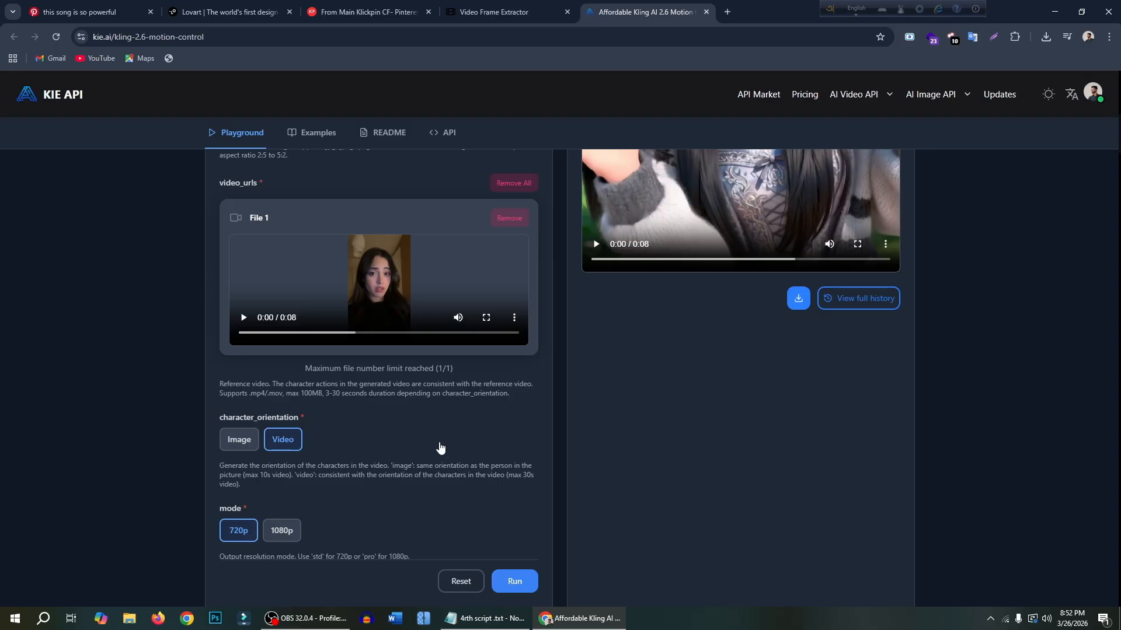
pyautogui.scroll(-2, 439, 447)
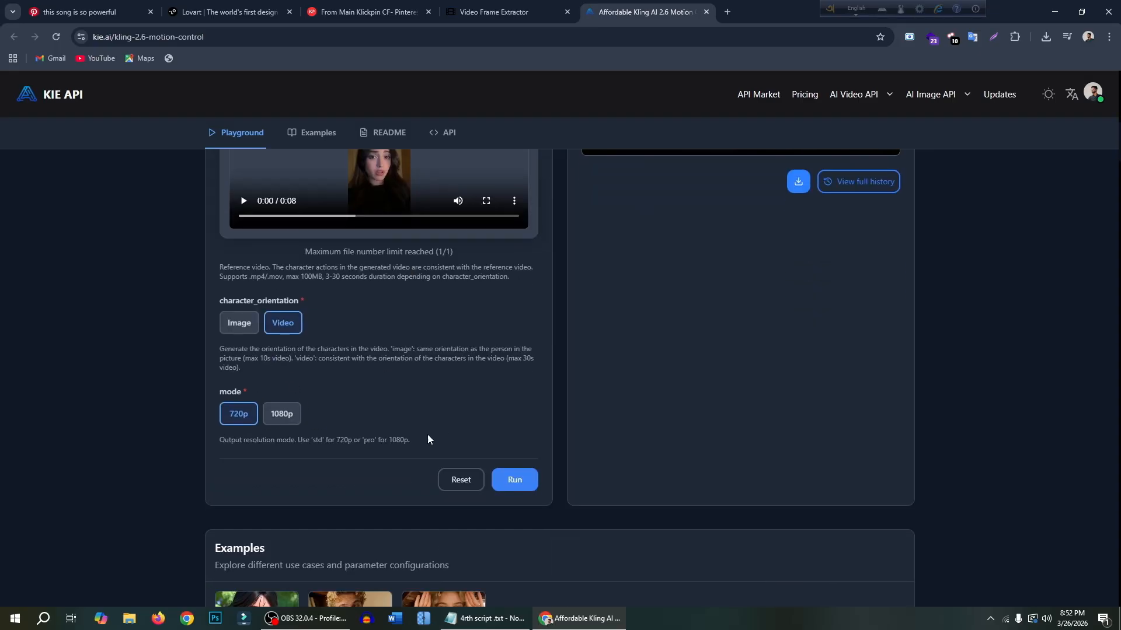
pyautogui.scroll(2, 508, 485)
pyautogui.click(515, 582)
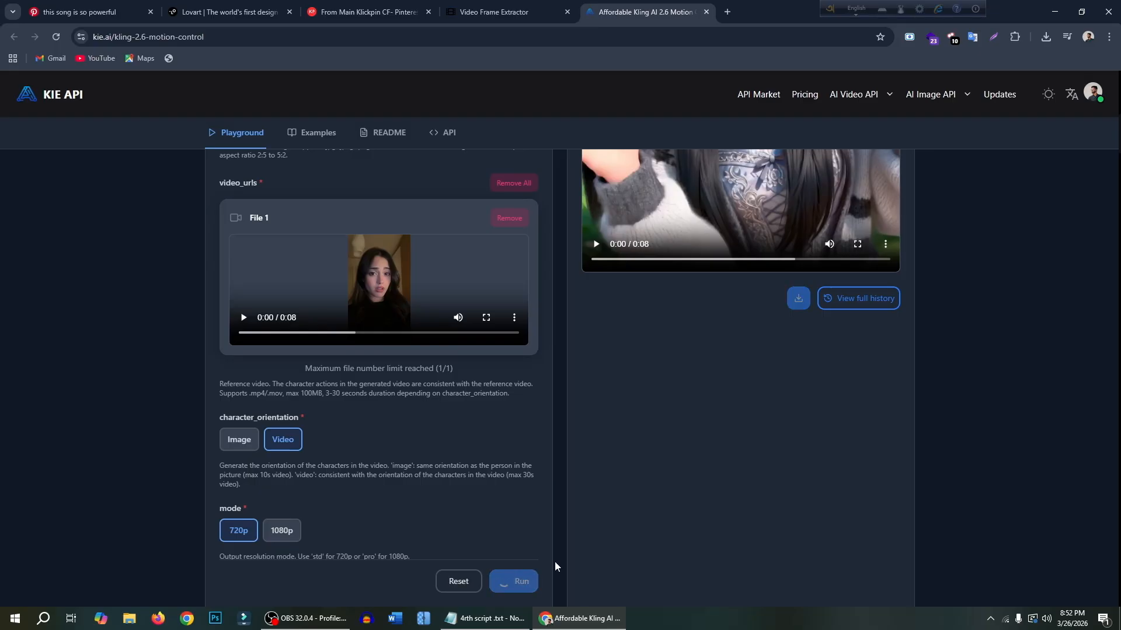
pyautogui.scroll(5, 513, 578)
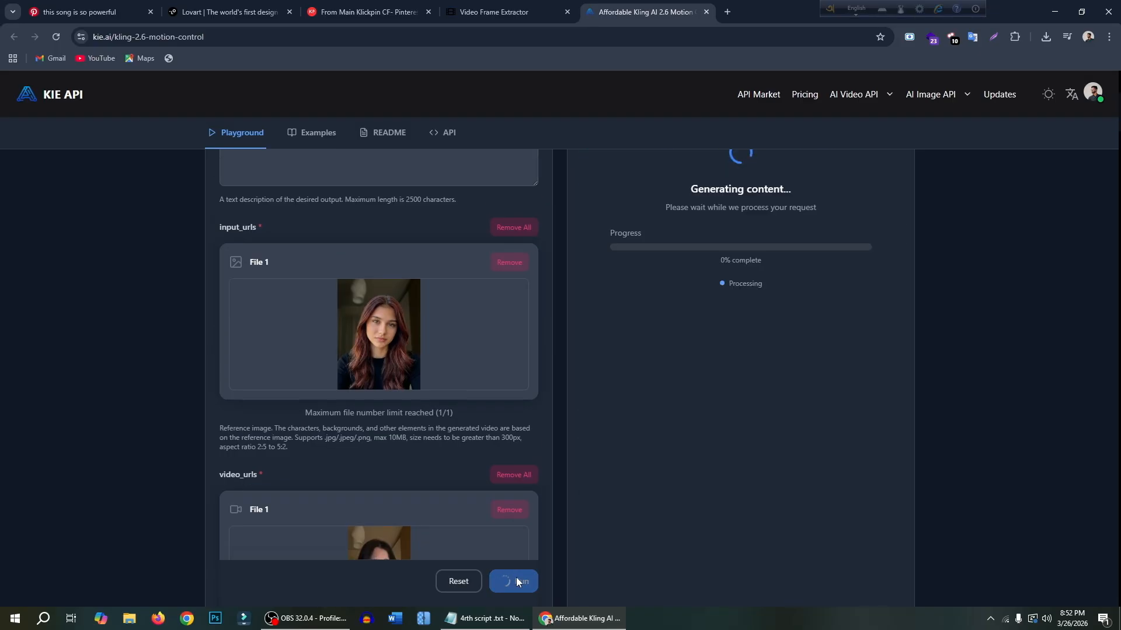
# - Play the generated influencer video in the output preview and examine how her face and movements look
pyautogui.scroll(2, 729, 306)
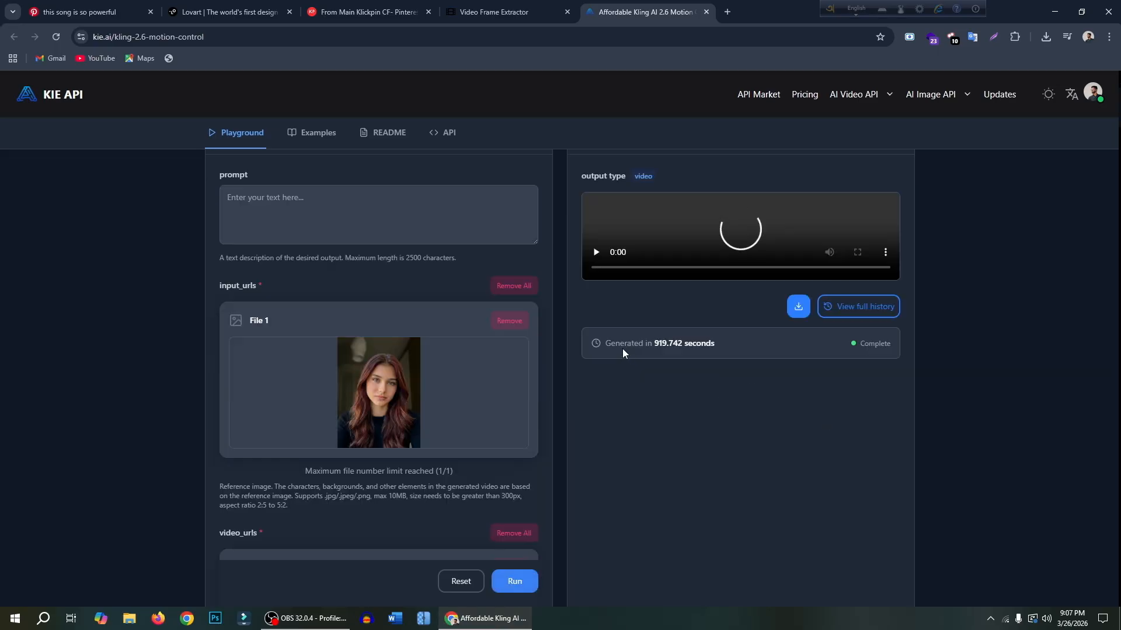
pyautogui.scroll(3, 625, 352)
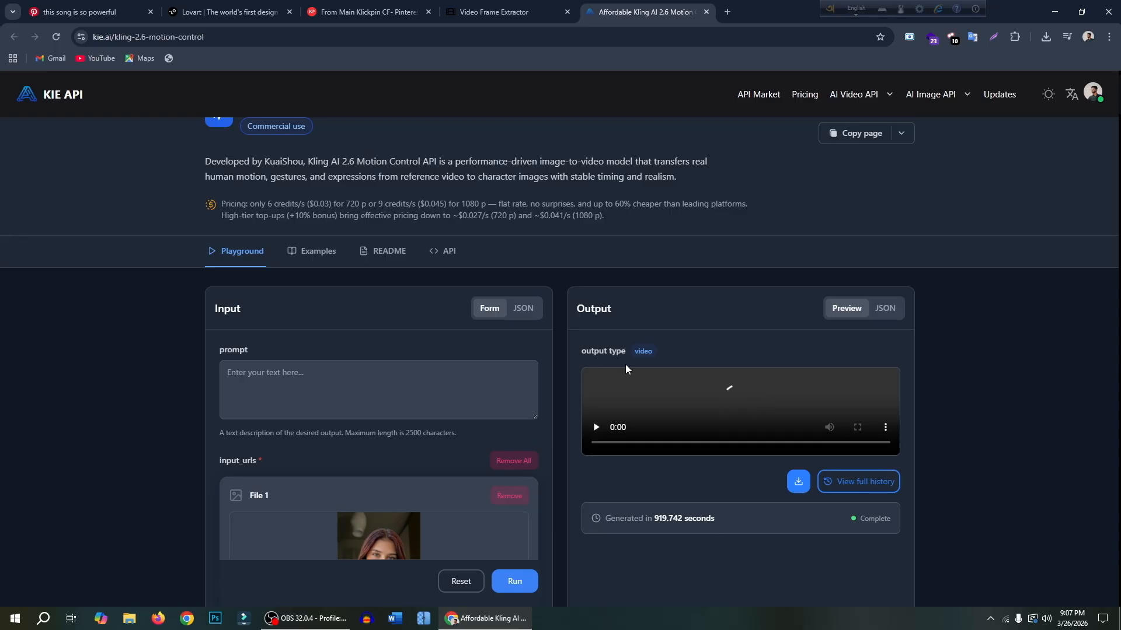
pyautogui.scroll(-2, 694, 367)
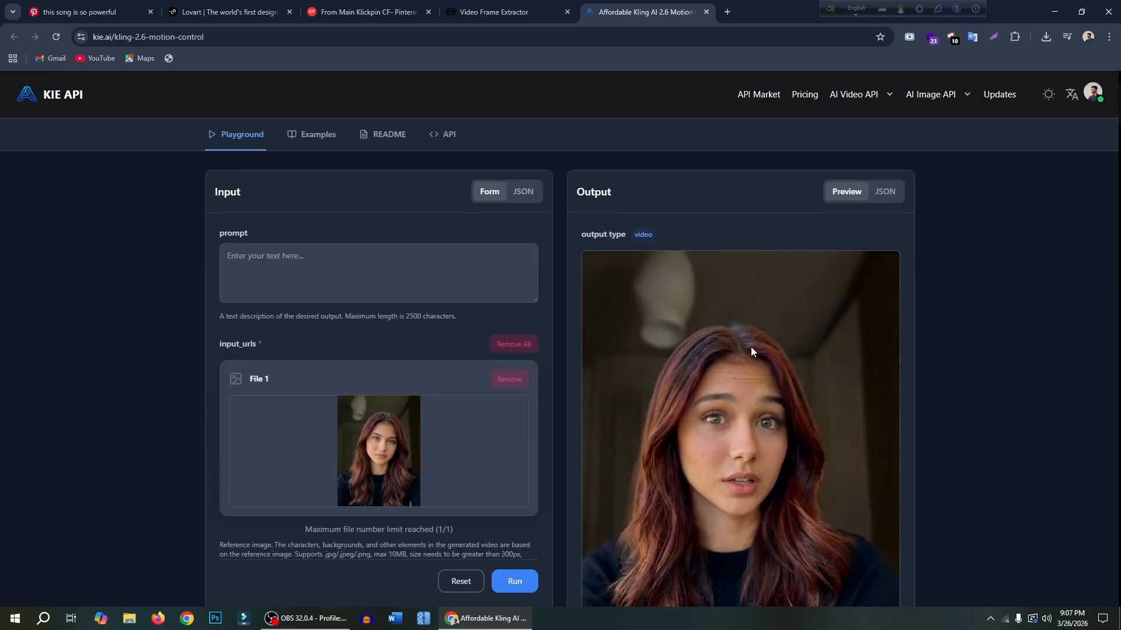
pyautogui.scroll(-2, 751, 349)
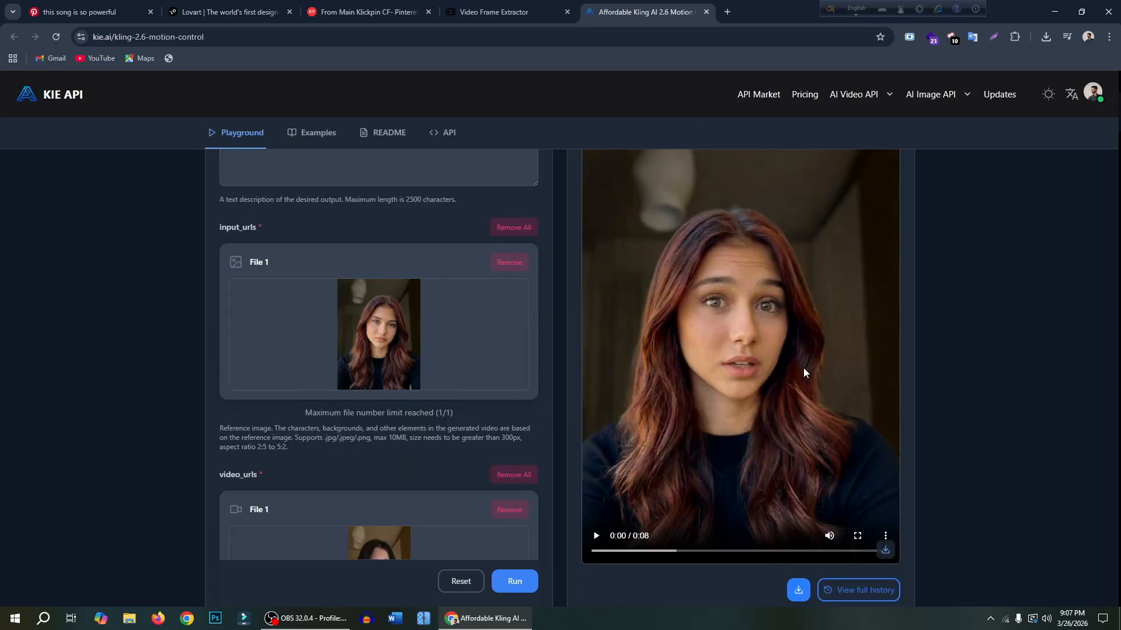
pyautogui.scroll(1, 786, 392)
pyautogui.scroll(-1, 785, 391)
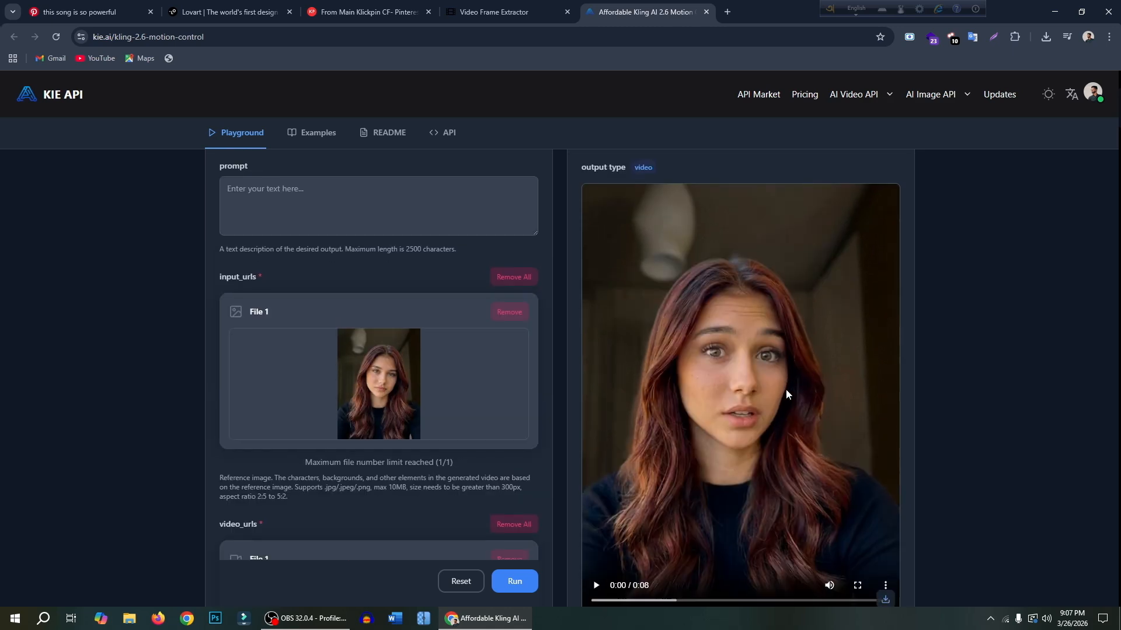
pyautogui.click(596, 536)
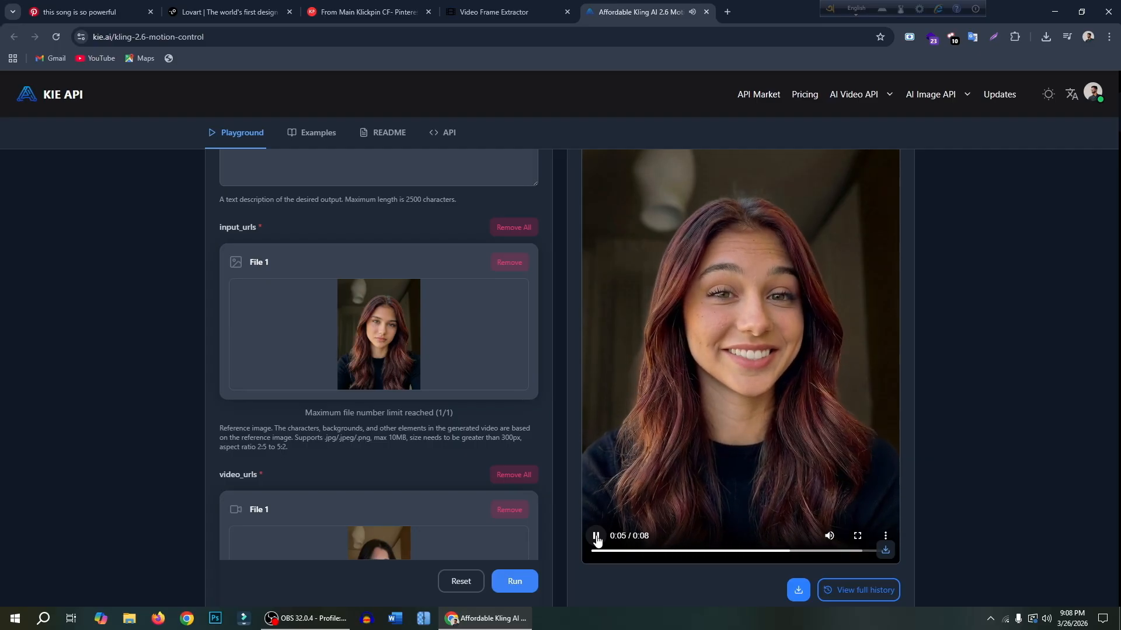
pyautogui.scroll(1, 597, 539)
pyautogui.scroll(-1, 596, 540)
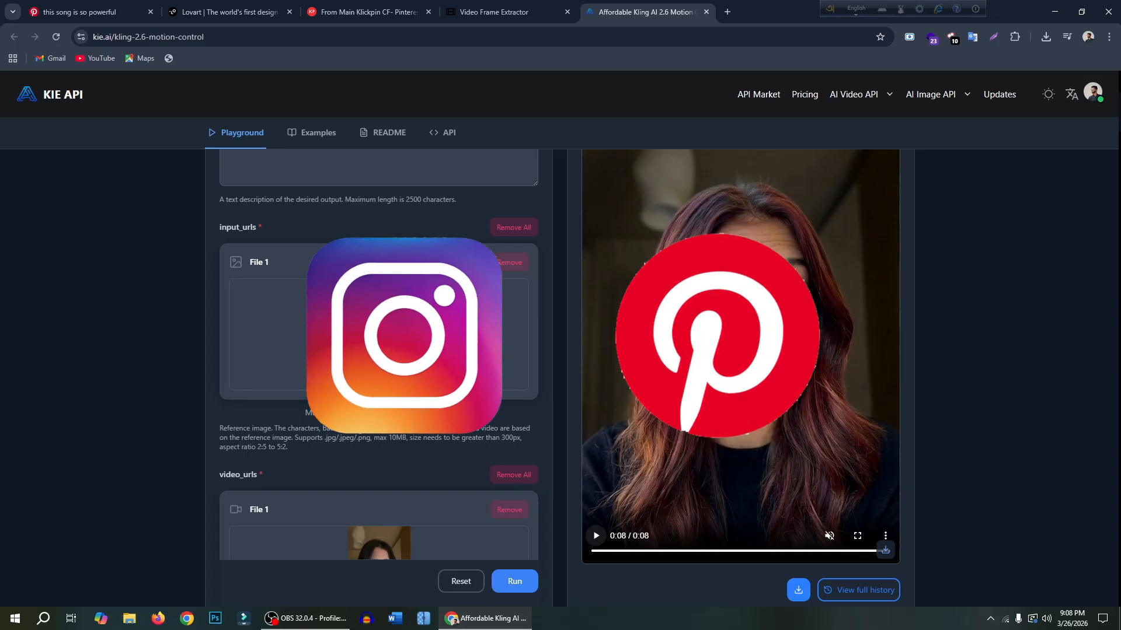
pyautogui.scroll(1, 737, 395)
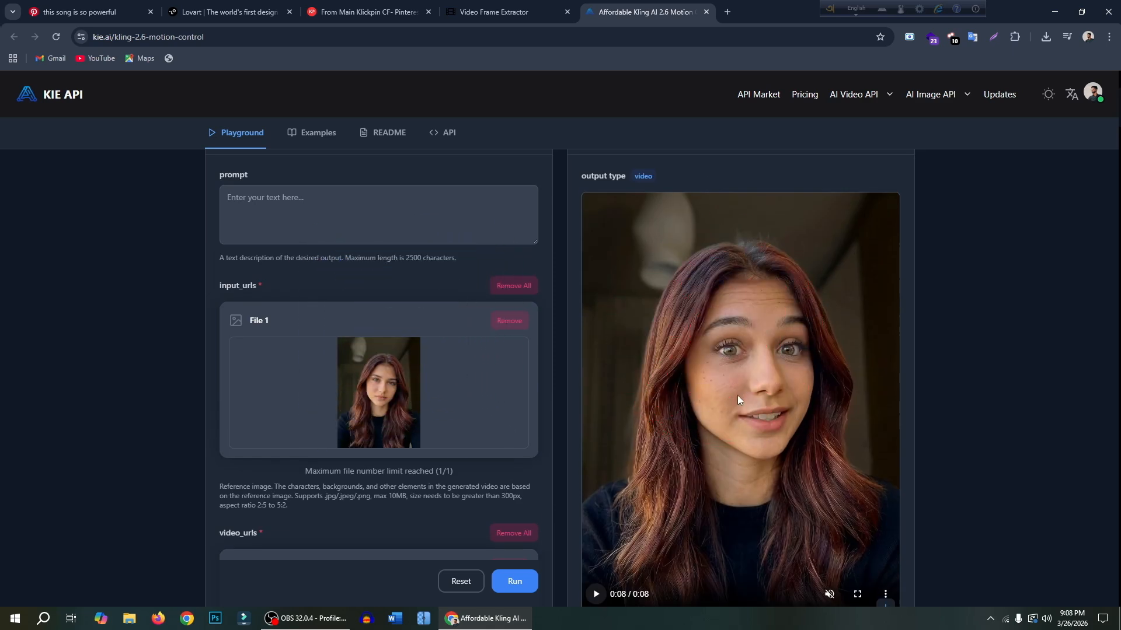